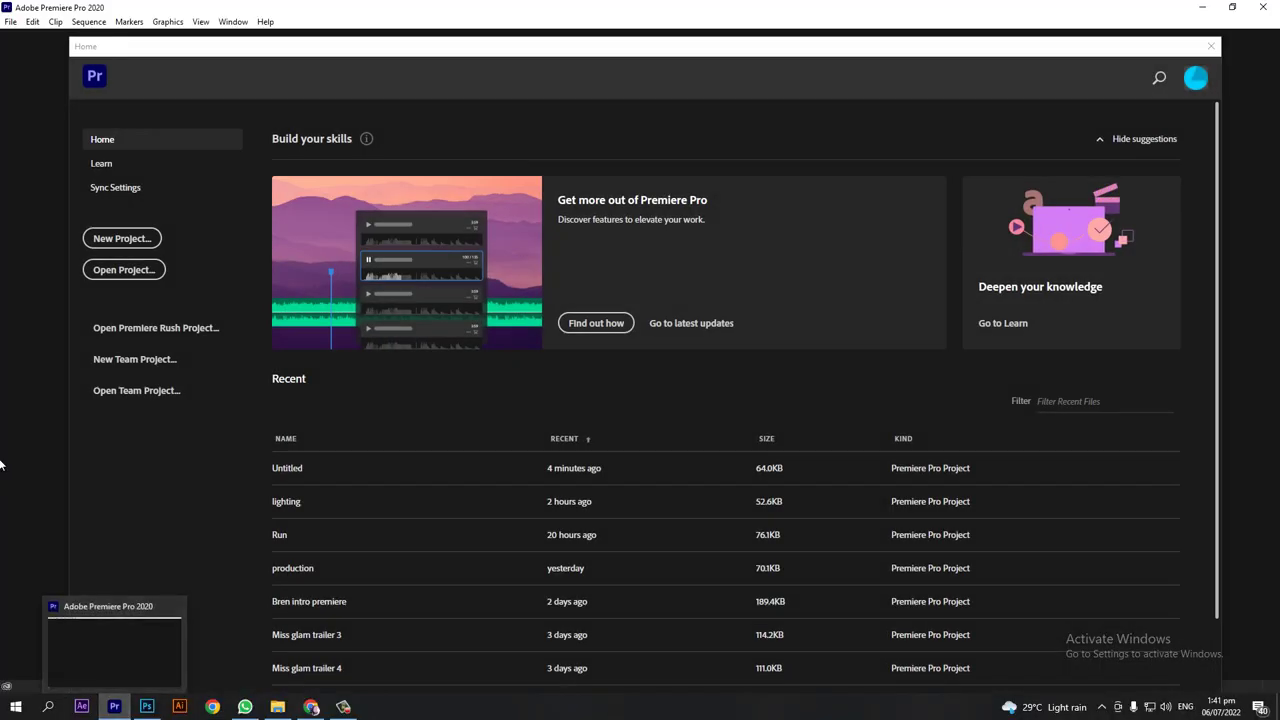
# Step: Create a new project with a black 1920x1080 Color Matte and build a sequence from it
pyautogui.click(130, 240)
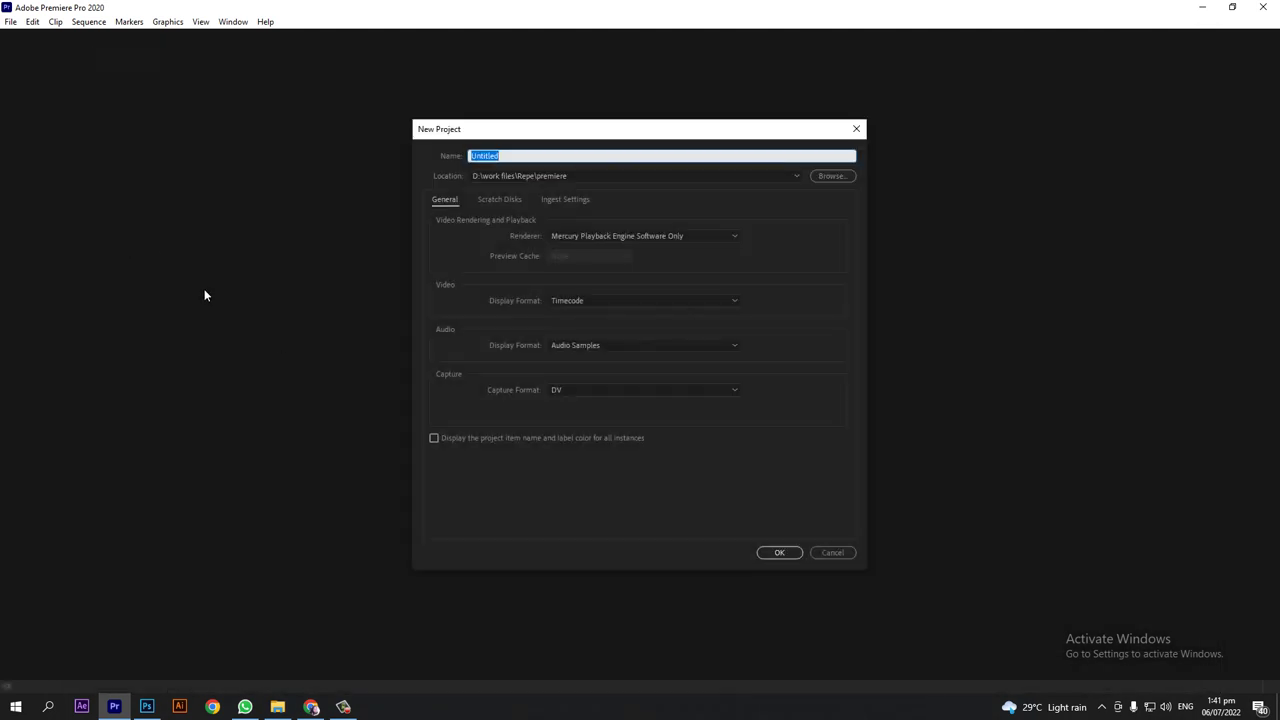
pyautogui.click(778, 554)
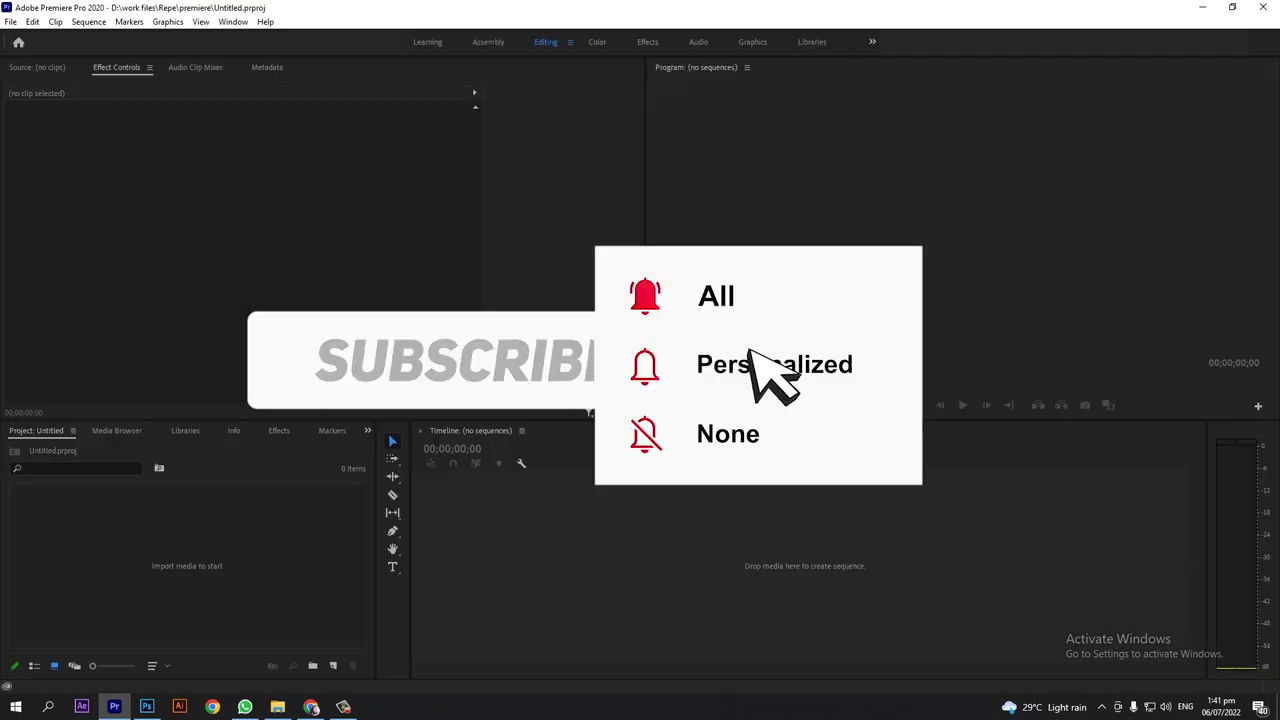
pyautogui.click(334, 665)
pyautogui.click(362, 610)
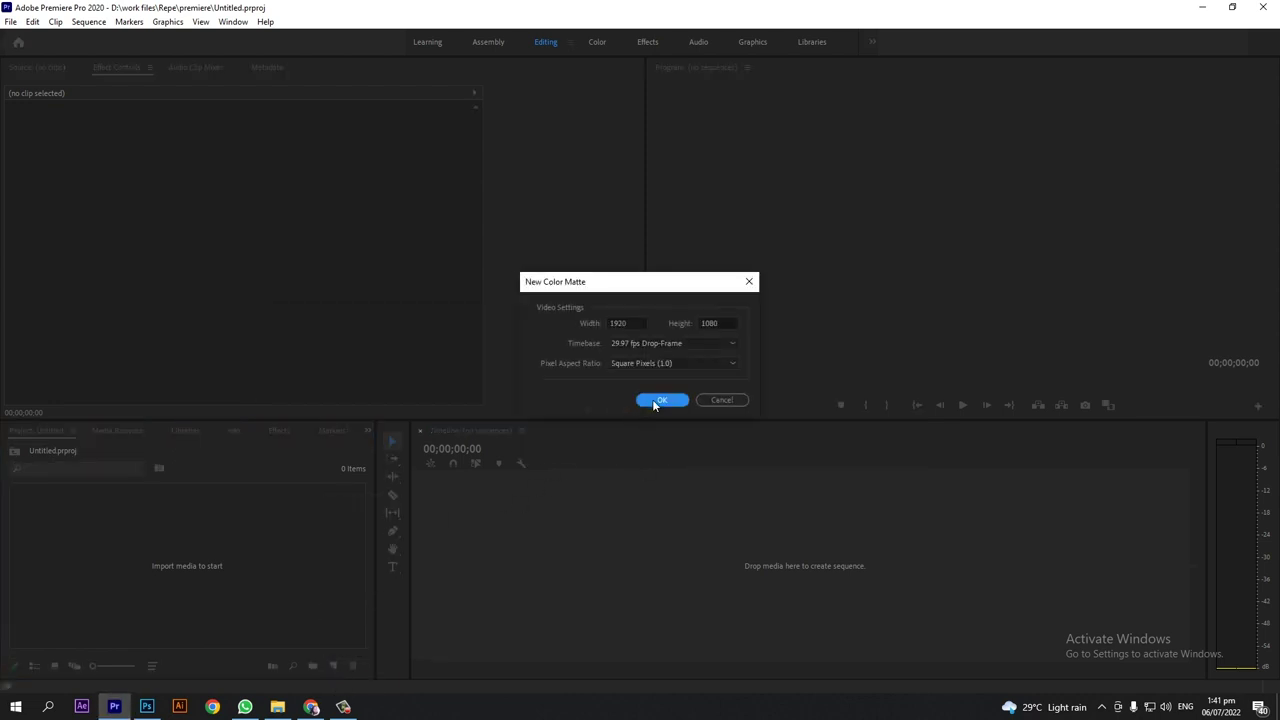
pyautogui.click(656, 400)
pyautogui.click(430, 265)
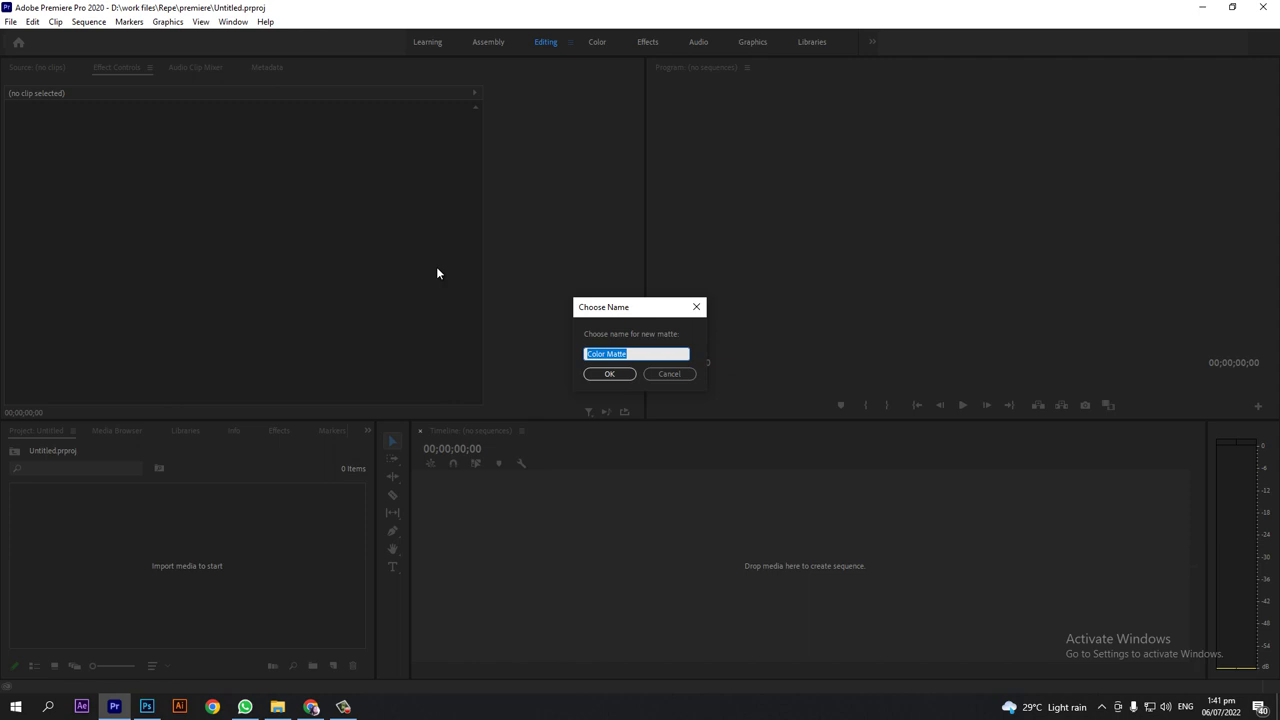
pyautogui.click(598, 378)
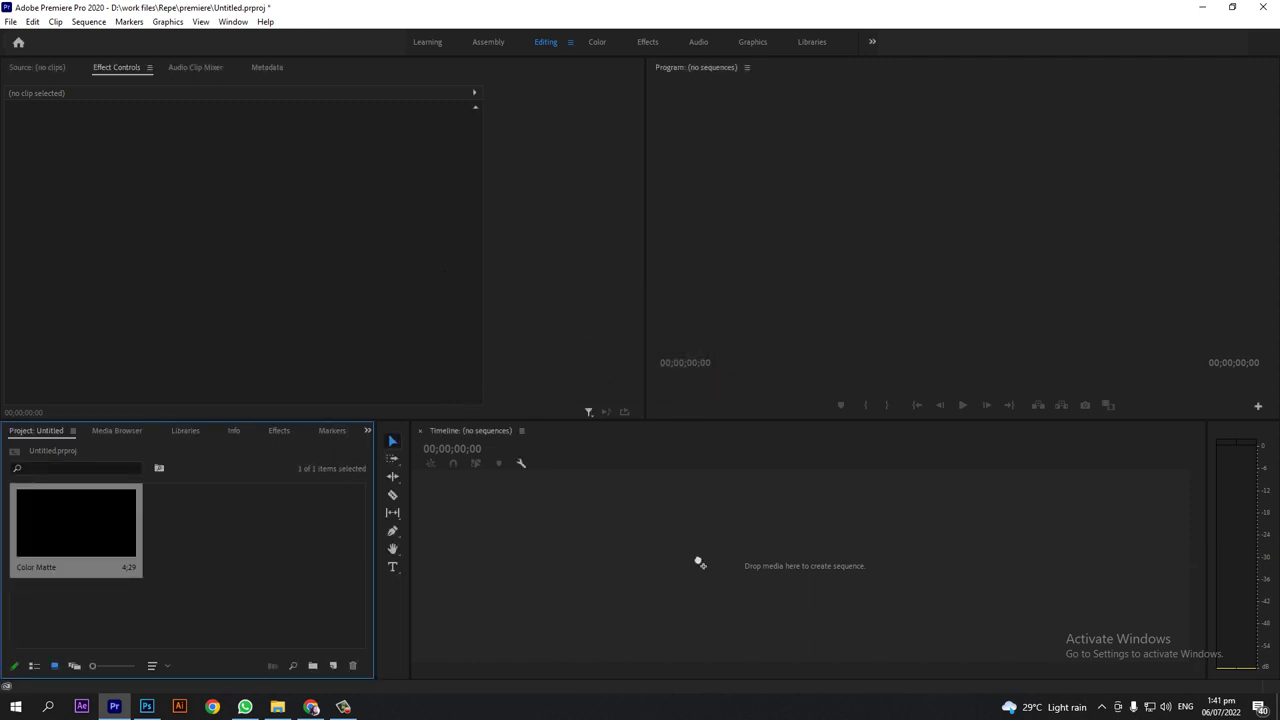
pyautogui.moveTo(88, 516); pyautogui.dragTo(700, 563)
# Step: From the Desktop's 'for tutorial' folder, import FRONT.png and STROKE.png into the Project panel
pyautogui.click(283, 707)
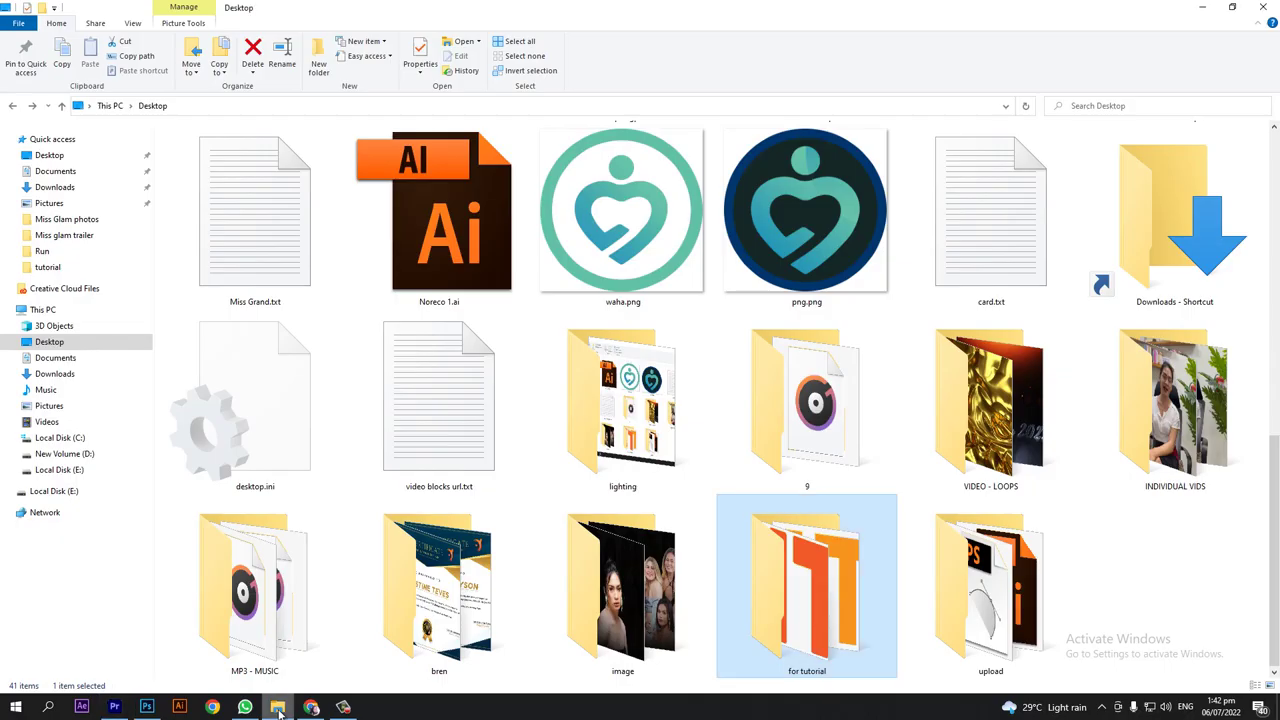
pyautogui.doubleClick(772, 585)
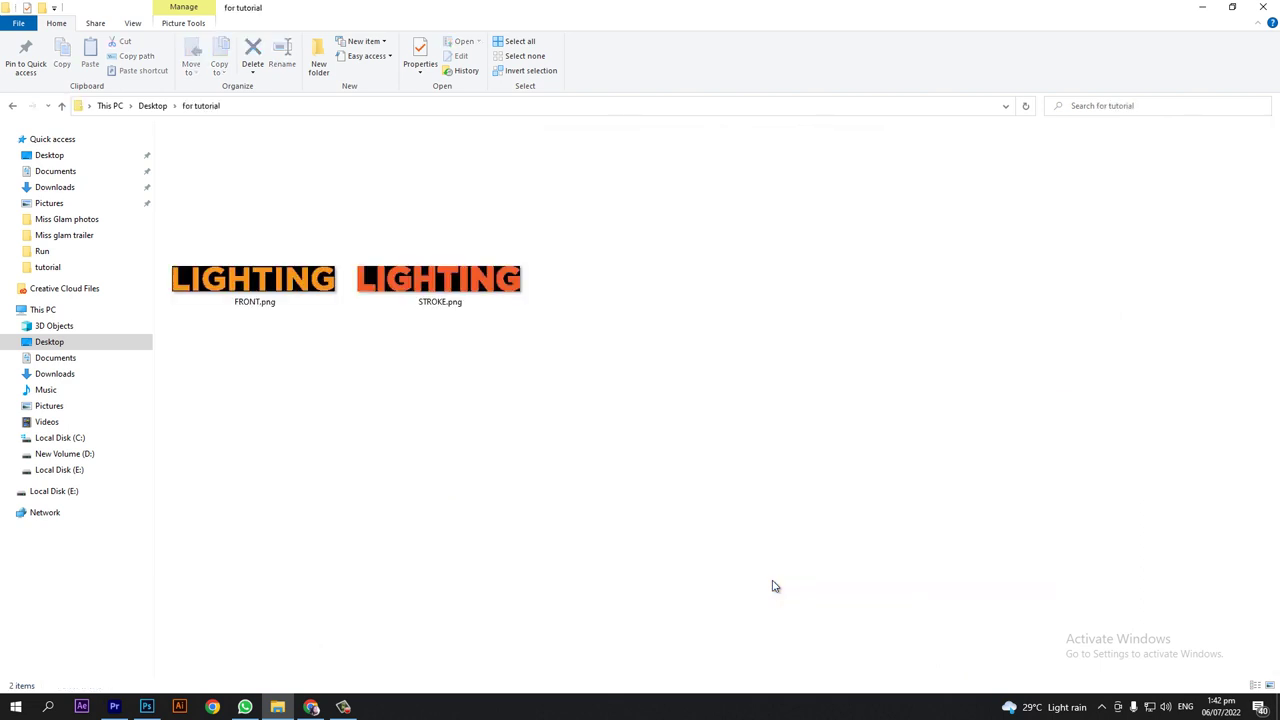
pyautogui.moveTo(772, 578)
pyautogui.mouseDown()
pyautogui.moveTo(274, 266)
pyautogui.moveTo(191, 560)
pyautogui.moveTo(117, 707)
pyautogui.moveTo(280, 603)
pyautogui.mouseUp()
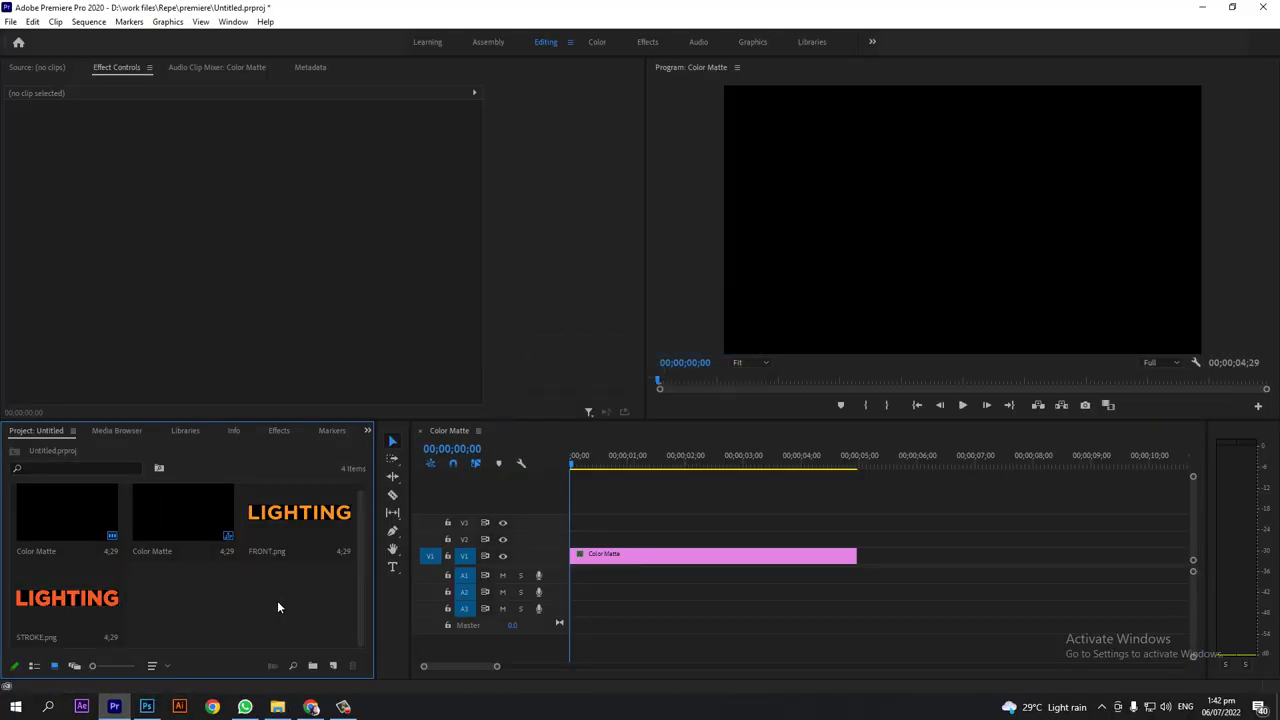
# Step: Place STROKE.png on track V2 and FRONT.png on track V3 above the matte
pyautogui.click(40, 600)
pyautogui.moveTo(40, 600)
pyautogui.mouseDown()
pyautogui.moveTo(728, 543)
pyautogui.moveTo(646, 540)
pyautogui.mouseUp()
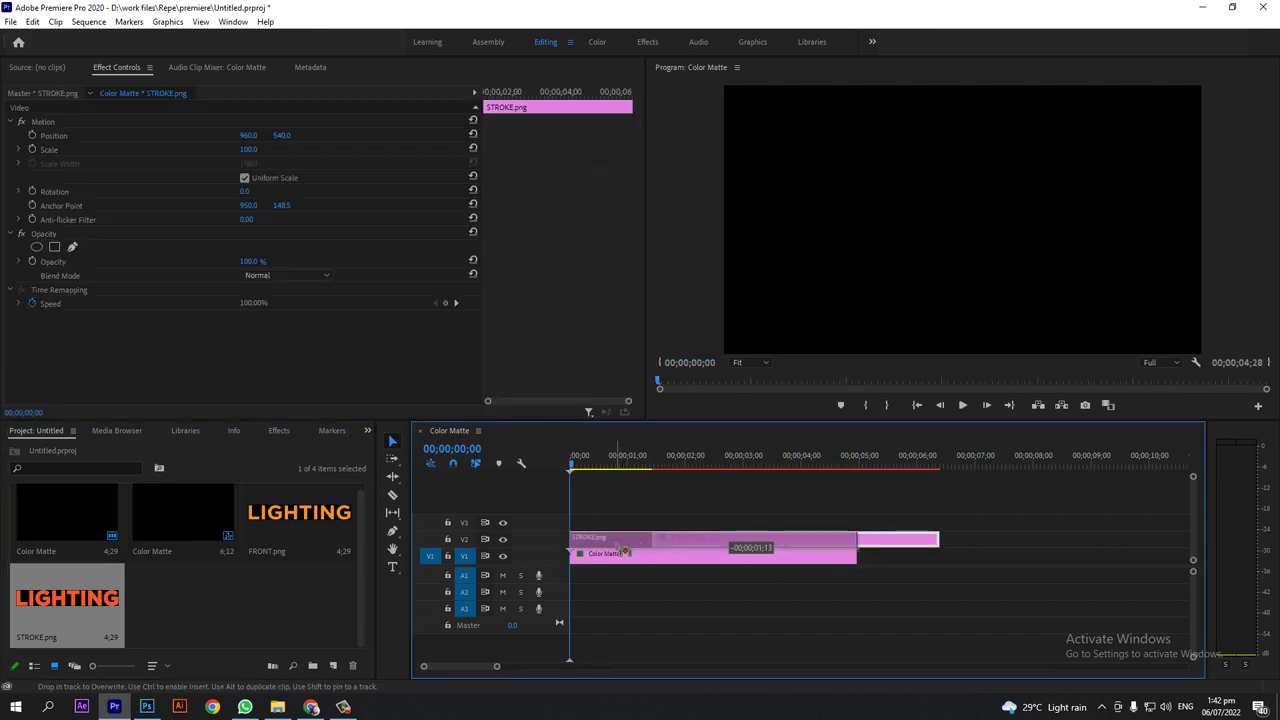
pyautogui.moveTo(300, 560)
pyautogui.mouseDown()
pyautogui.moveTo(640, 521)
pyautogui.moveTo(592, 521)
pyautogui.mouseUp()
# Step: Set the Scale of both FRONT.png and STROKE.png to 50
pyautogui.click(254, 149)
pyautogui.write('50')
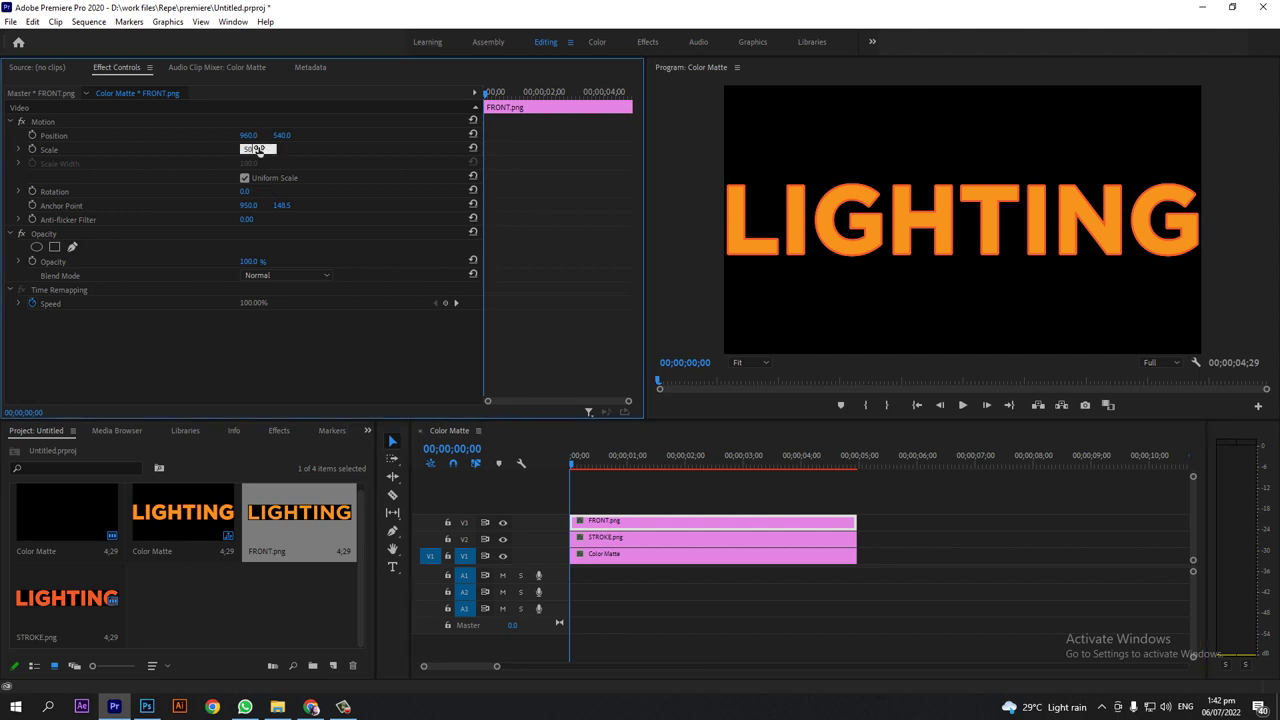
pyautogui.press('Return')
pyautogui.click(678, 546)
pyautogui.click(254, 149)
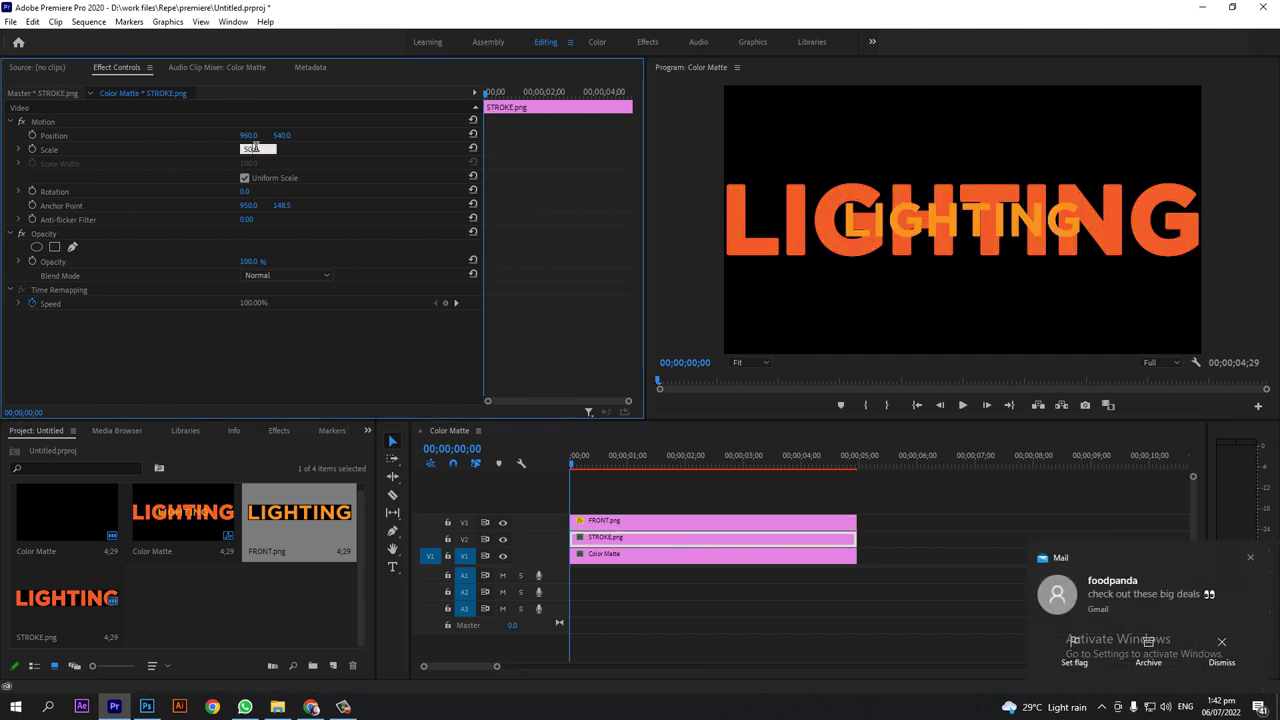
pyautogui.write('50')
pyautogui.press('Return')
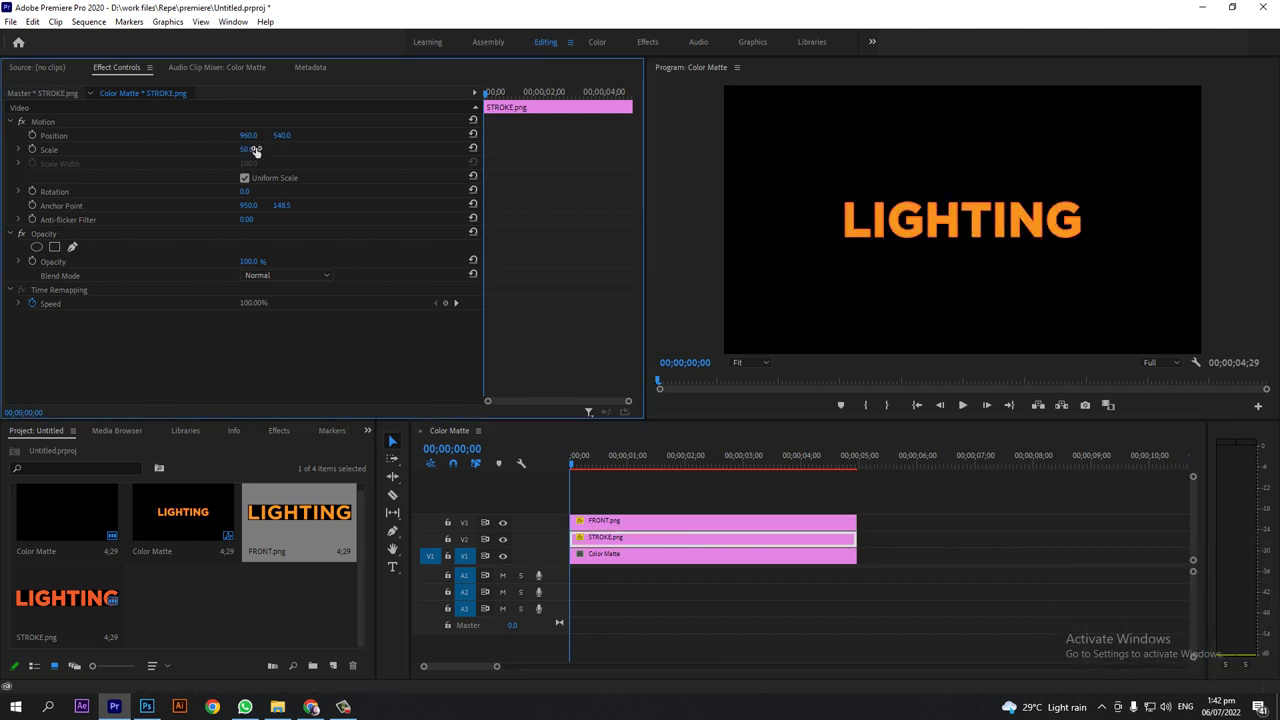
pyautogui.hotkey('shift', '7')
# Step: Find Lighting Effects by searching 'lighting' and apply it to FRONT.png on V3
pyautogui.click(93, 447)
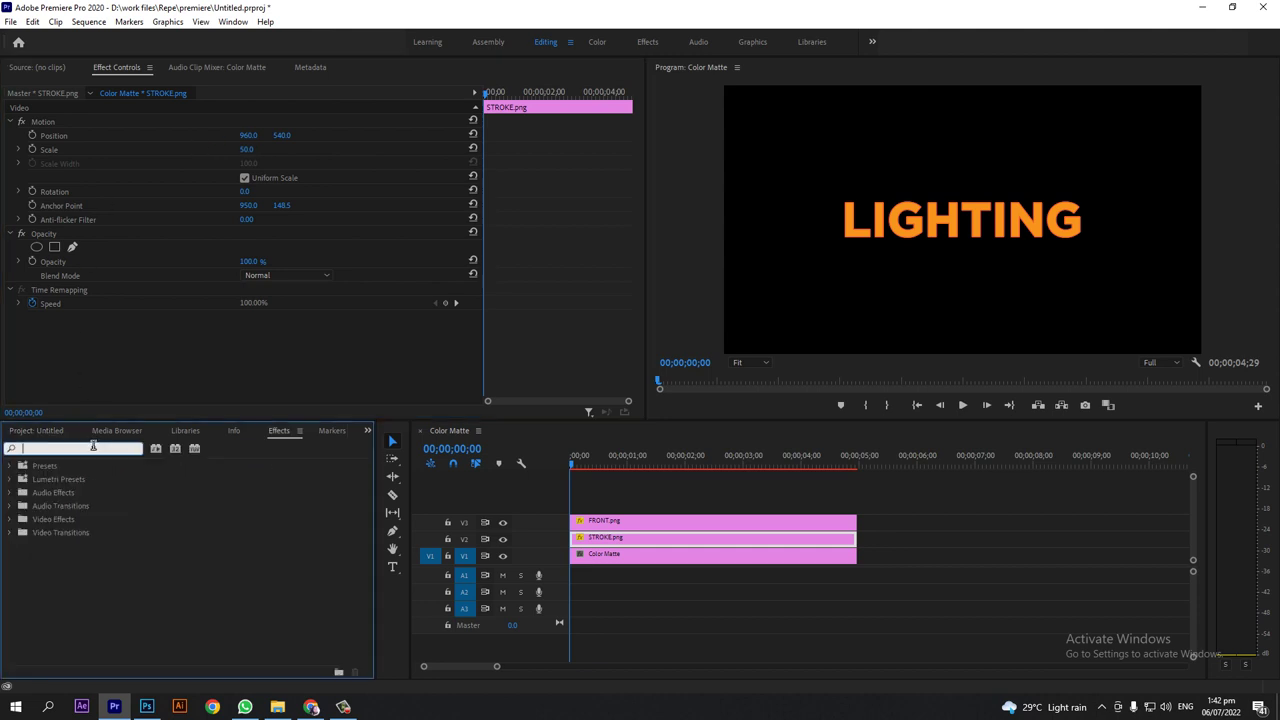
pyautogui.write('lig')
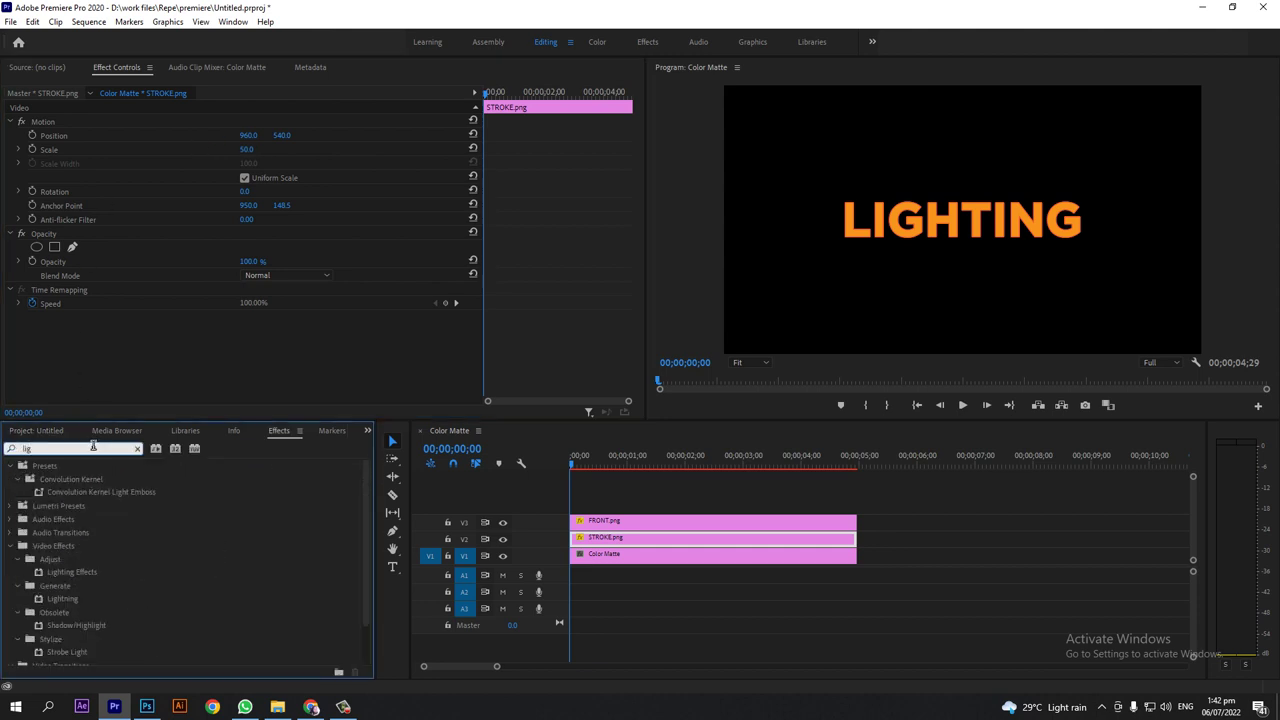
pyautogui.write('hting')
pyautogui.click(66, 549)
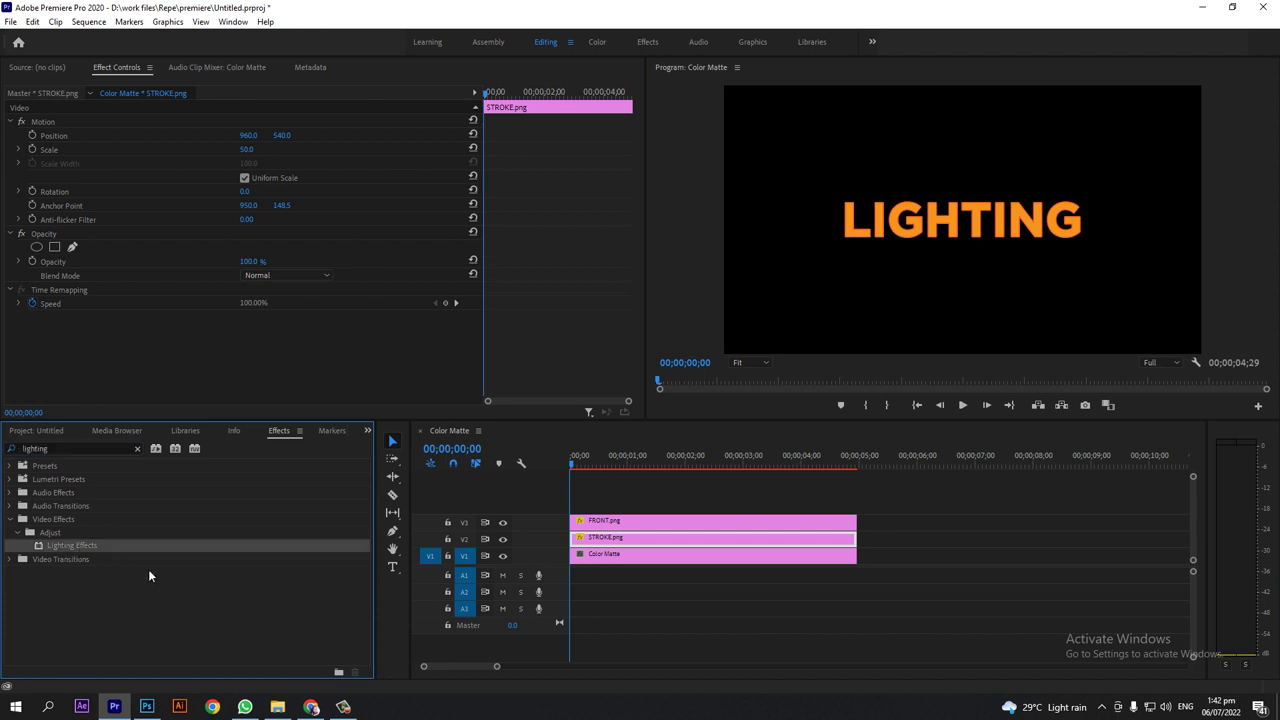
pyautogui.moveTo(80, 547); pyautogui.dragTo(610, 528)
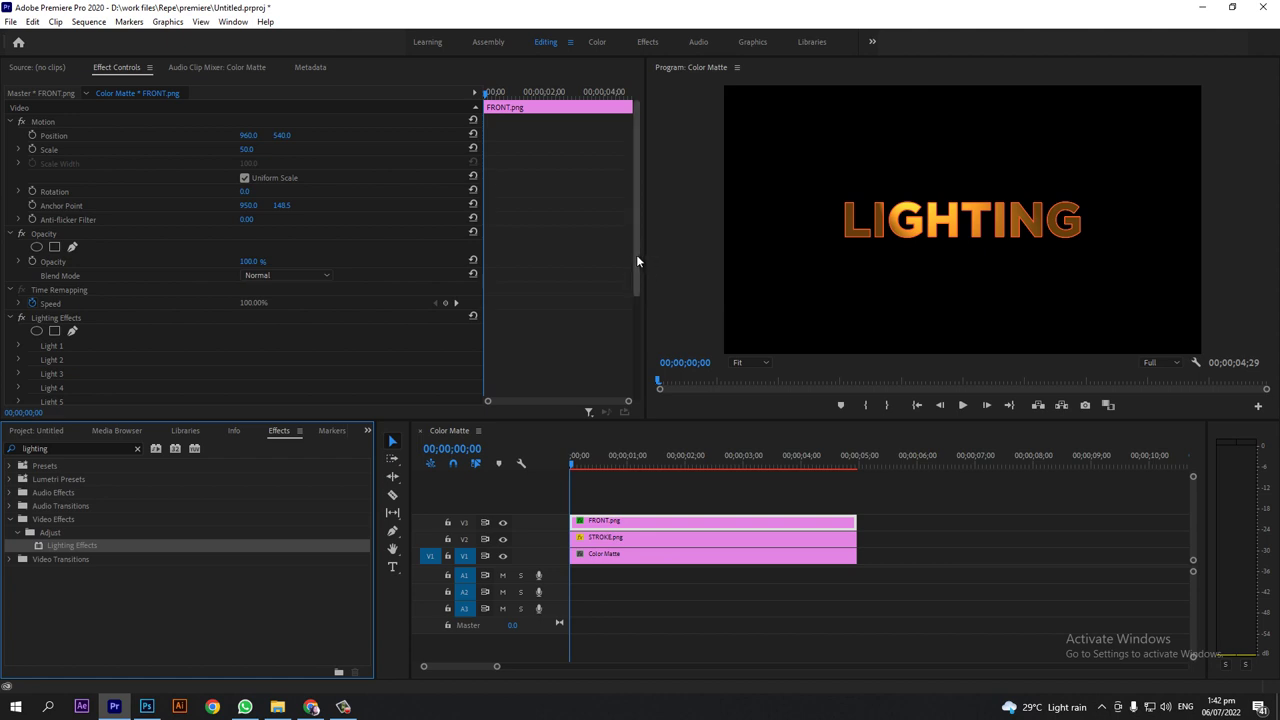
# Step: Set the Lighting Effects Ambience Intensity to 90 and Exposure to 60
pyautogui.moveTo(637, 256); pyautogui.dragTo(642, 330)
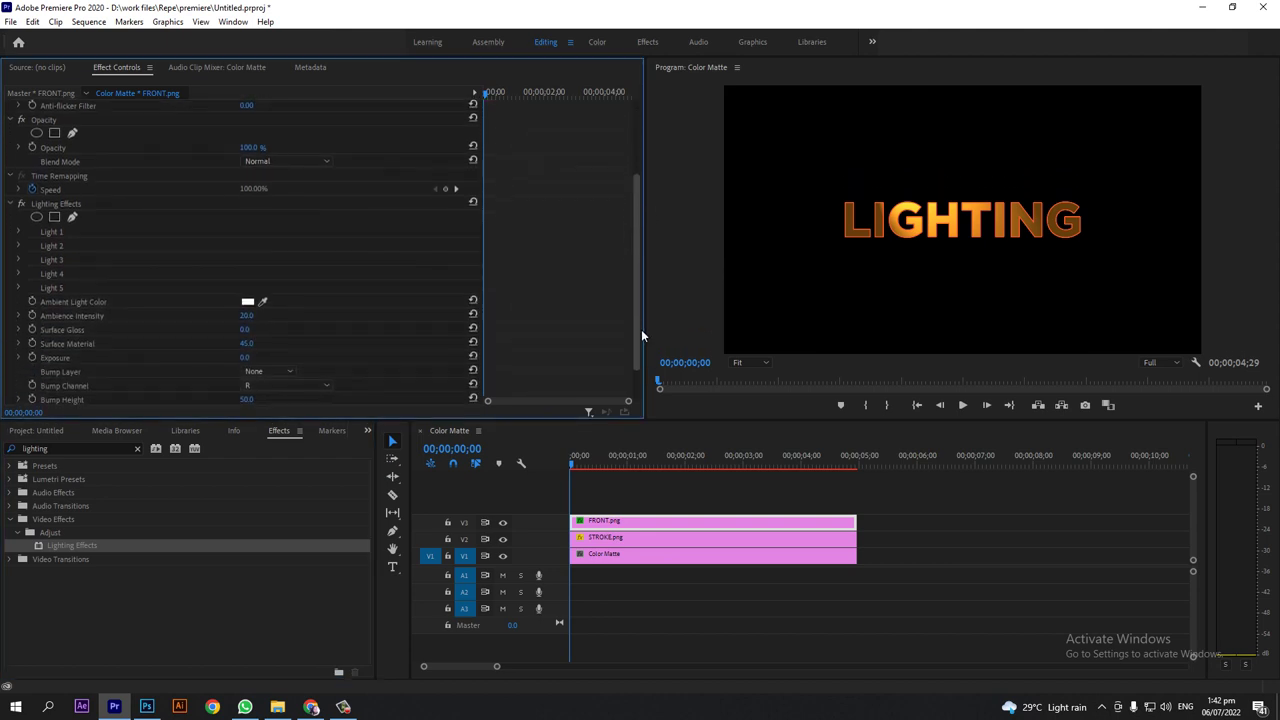
pyautogui.click(250, 311)
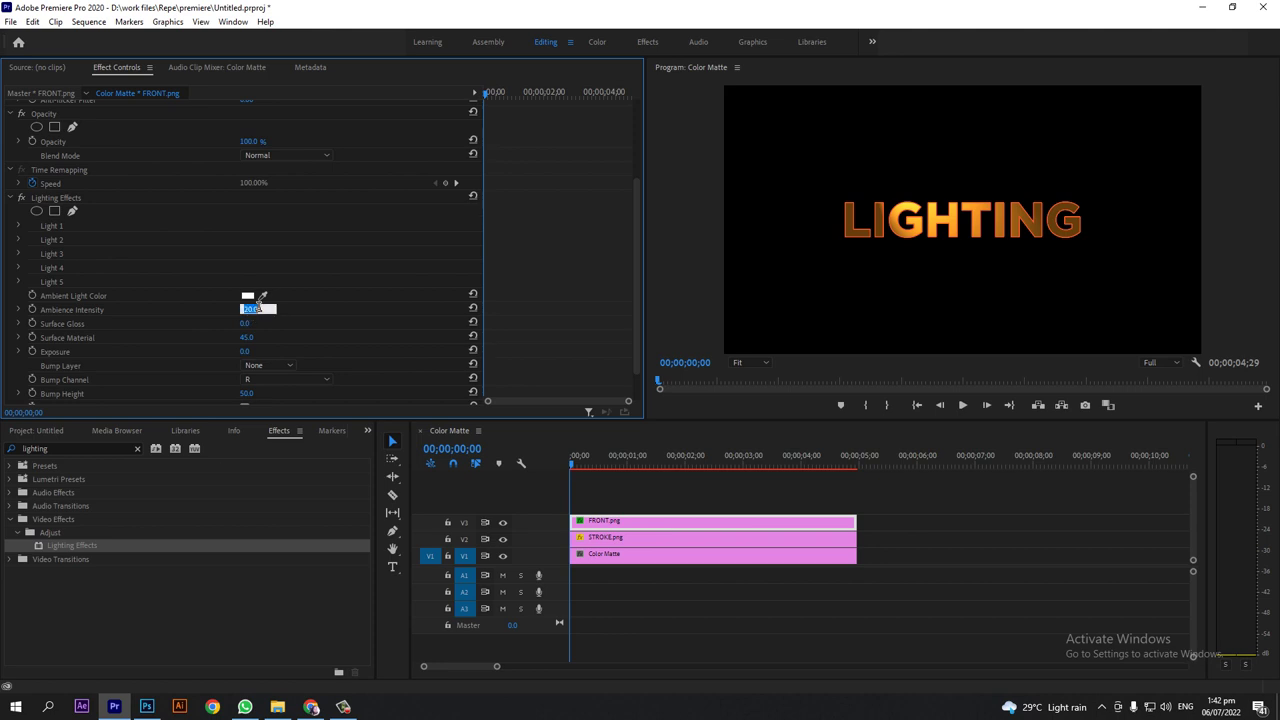
pyautogui.write('90')
pyautogui.press('Return')
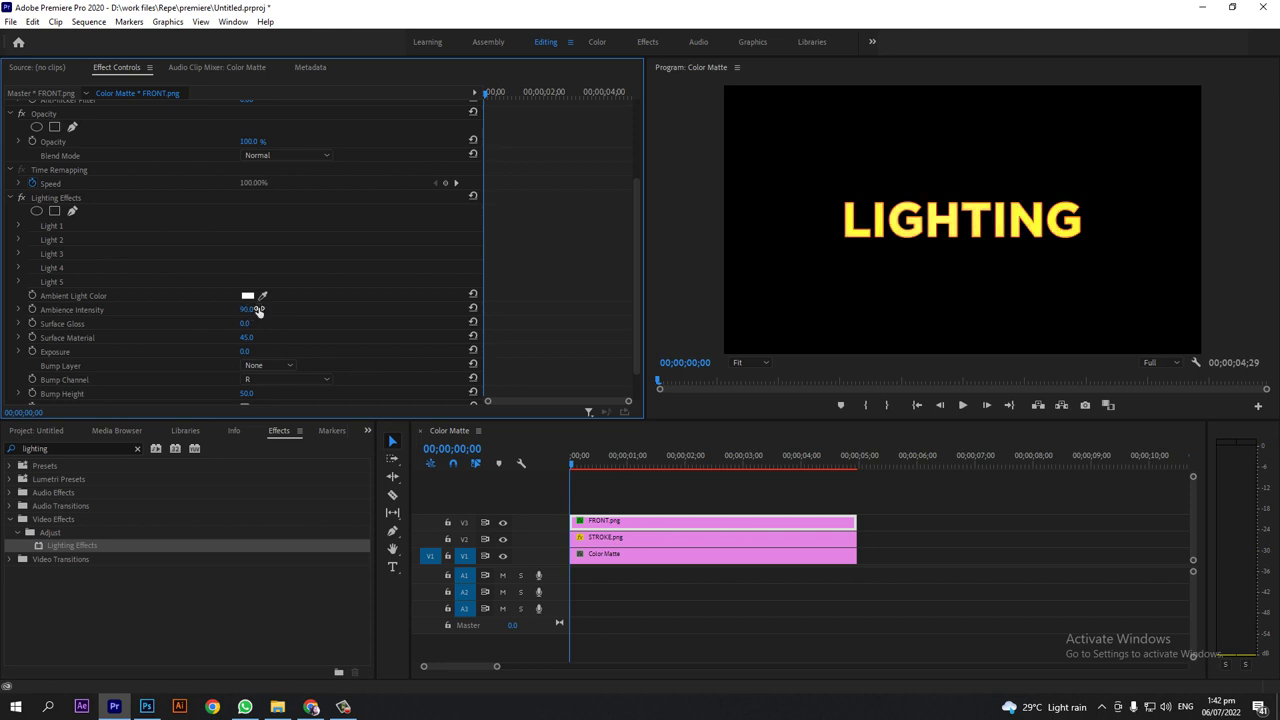
pyautogui.click(246, 352)
# Step: Add a four-point mask to Lighting Effects and shape it into a slanted parallelogram left of the L
pyautogui.click(54, 211)
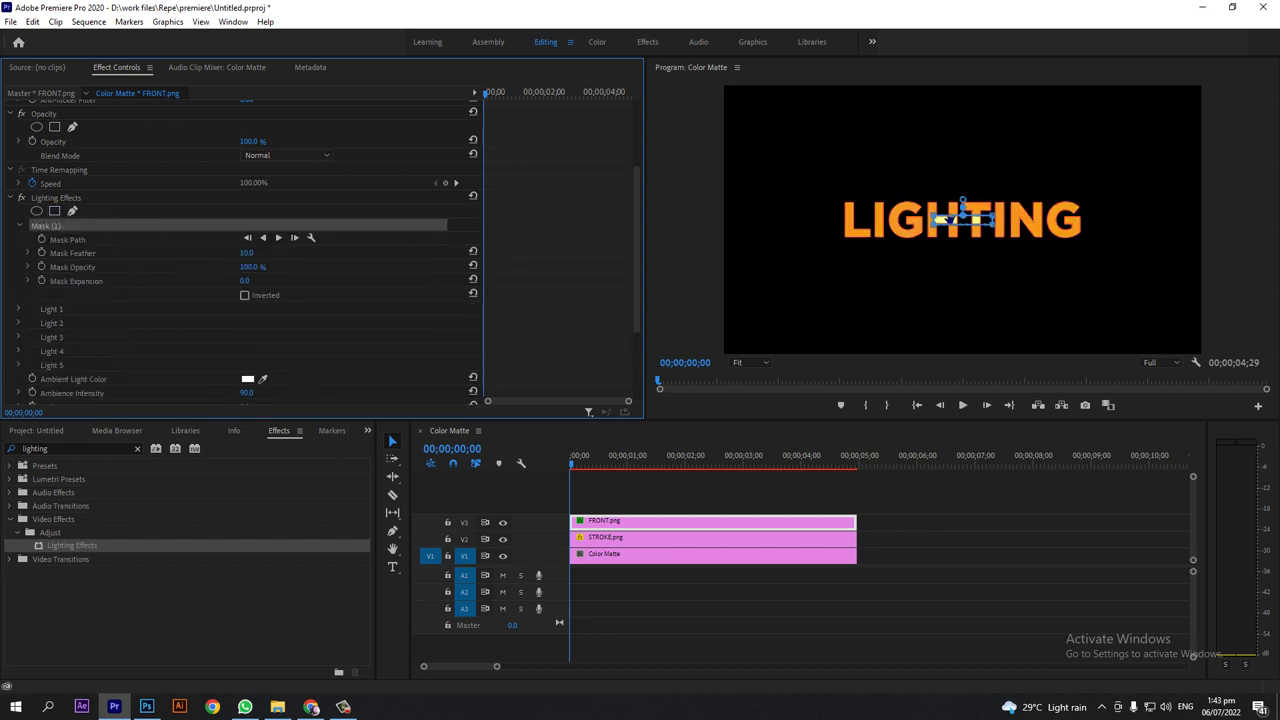
pyautogui.moveTo(948, 222)
pyautogui.mouseDown()
pyautogui.moveTo(795, 225)
pyautogui.moveTo(866, 192)
pyautogui.moveTo(866, 256)
pyautogui.mouseUp()
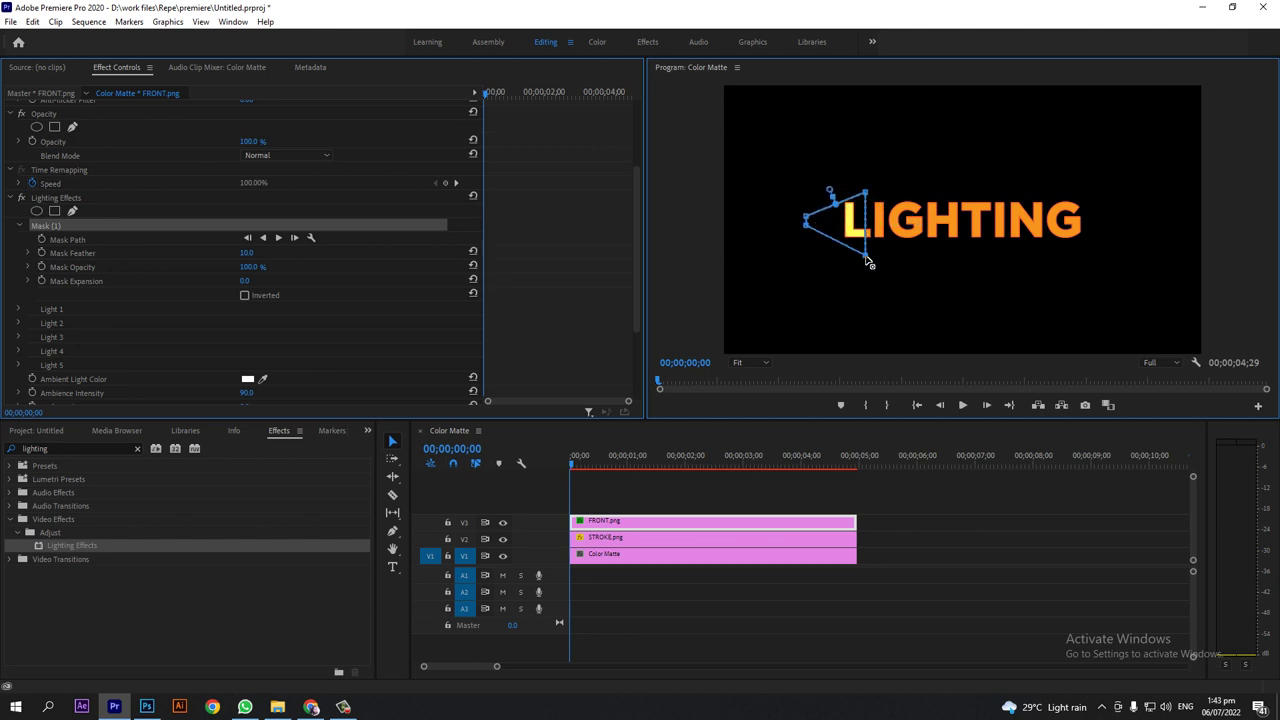
pyautogui.moveTo(806, 219)
pyautogui.mouseDown()
pyautogui.moveTo(808, 196)
pyautogui.moveTo(807, 258)
pyautogui.moveTo(840, 231)
pyautogui.moveTo(833, 256)
pyautogui.mouseUp()
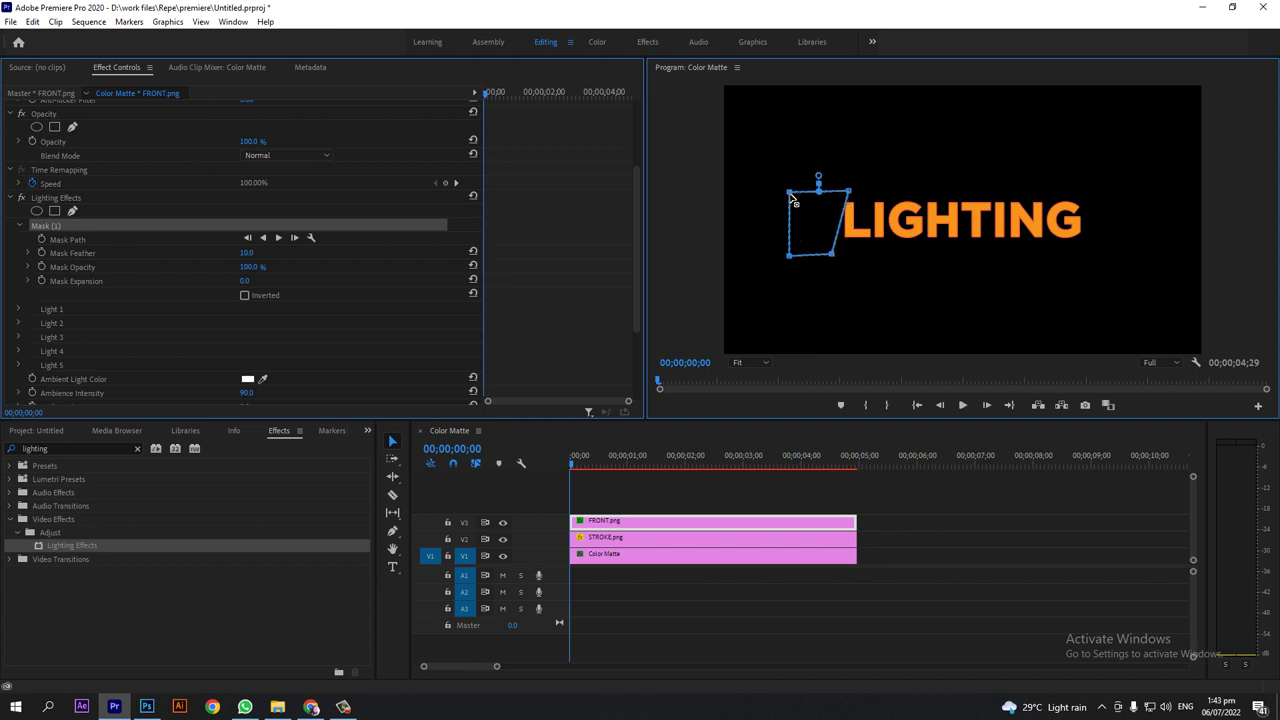
pyautogui.moveTo(790, 192); pyautogui.dragTo(806, 192)
# Step: Keyframe the Mask Path so the mask moves past the right end of LIGHTING at 4;00
pyautogui.click(42, 240)
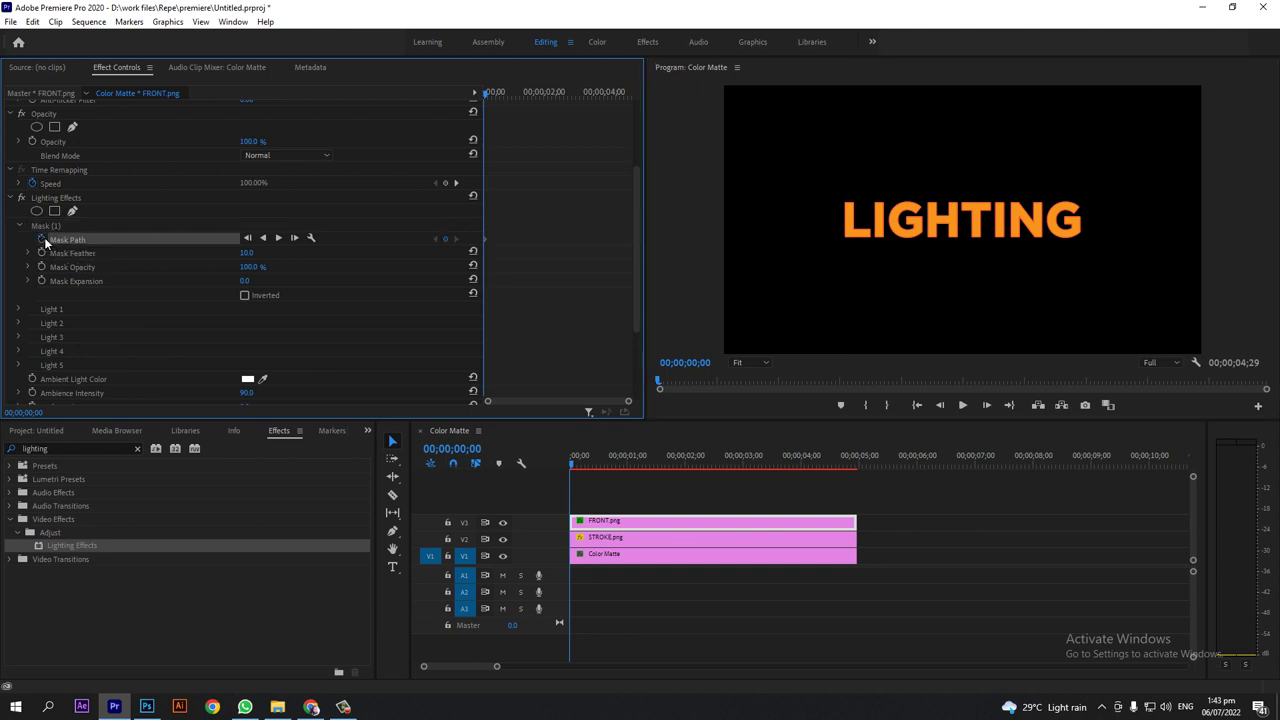
pyautogui.click(575, 465)
pyautogui.moveTo(580, 465); pyautogui.dragTo(799, 467)
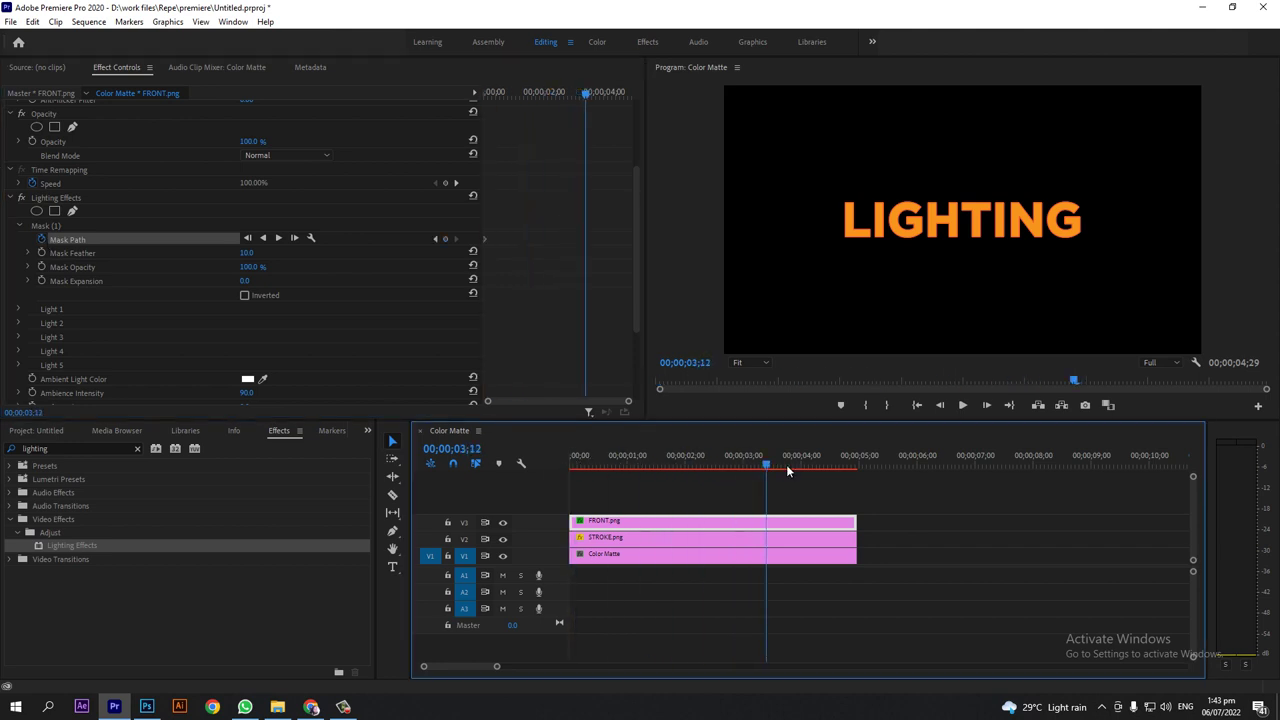
pyautogui.click(150, 227)
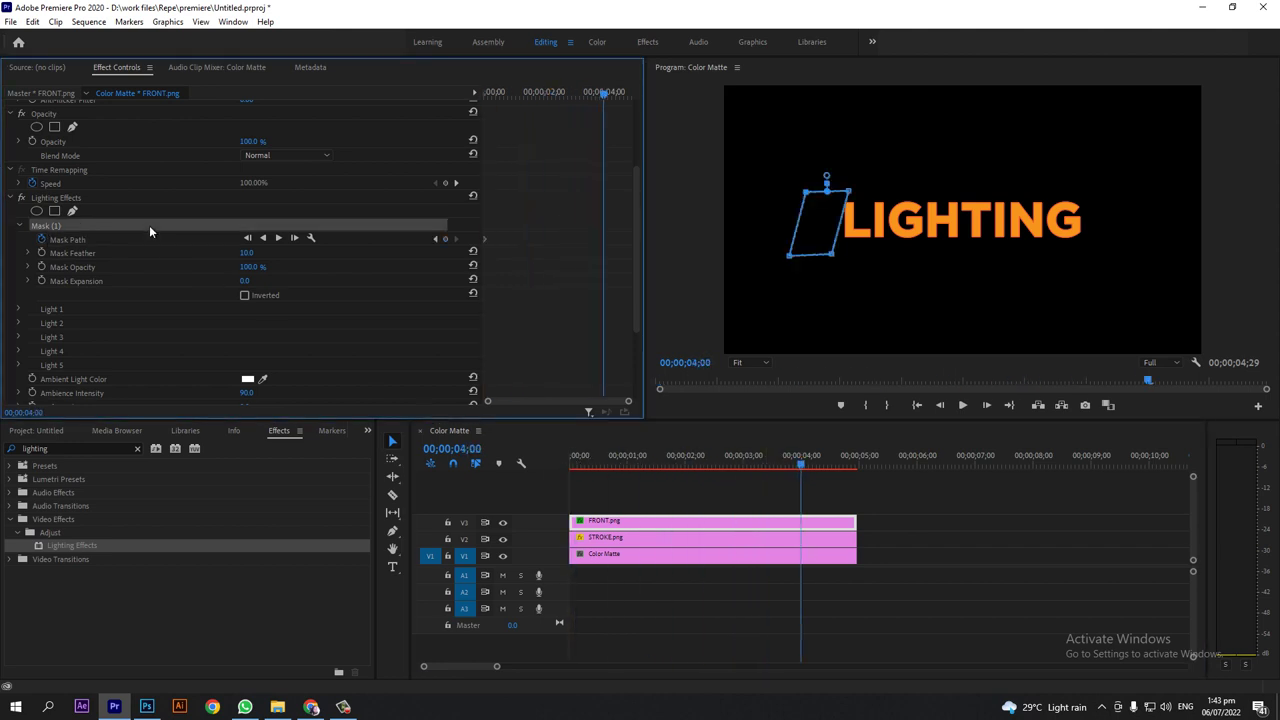
pyautogui.moveTo(797, 234); pyautogui.dragTo(1094, 242)
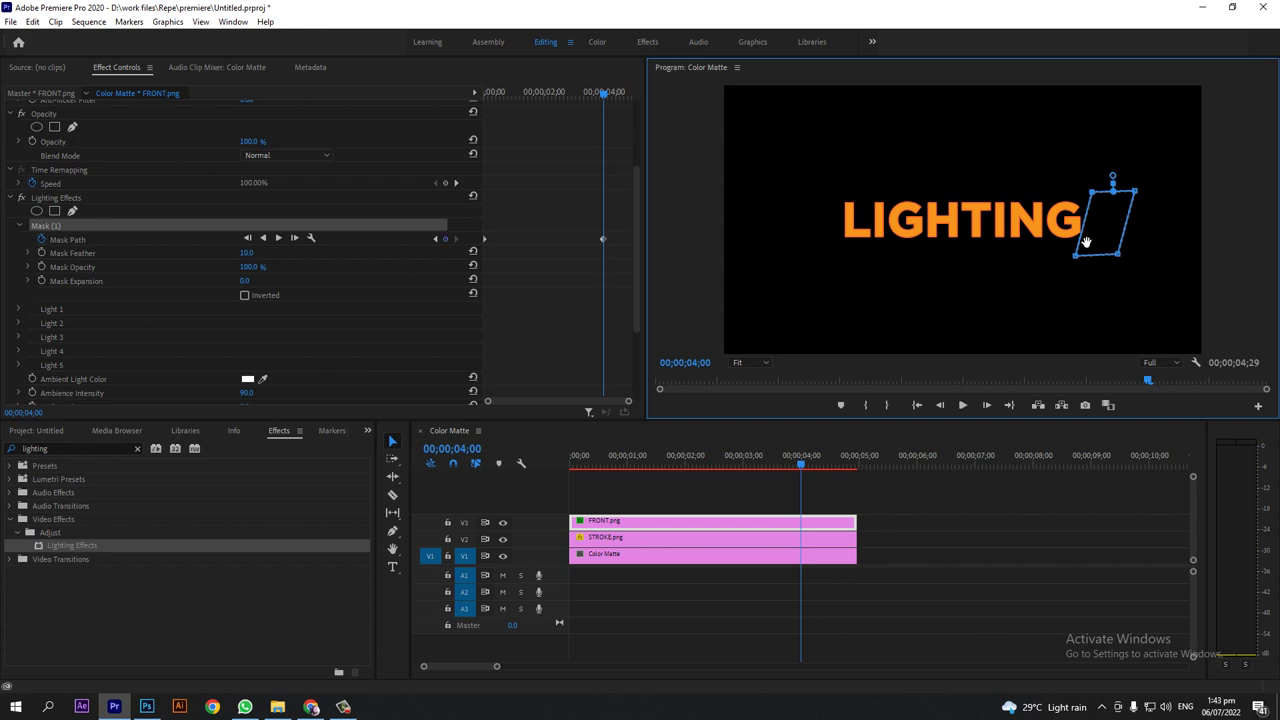
# Step: Set the Mask Feather to 40
pyautogui.click(255, 253)
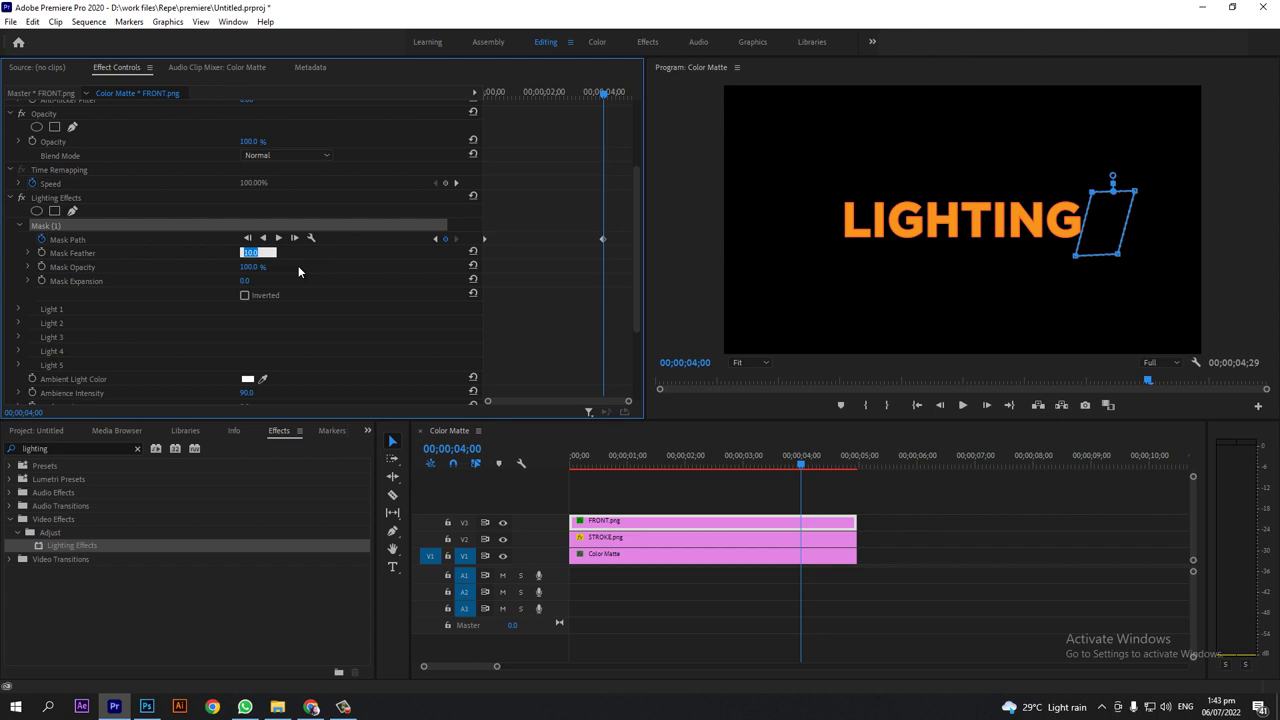
pyautogui.write('40')
pyautogui.press('Return')
# Step: Move FRONT.png's end mask keyframe to about 2 seconds and preview the sweep
pyautogui.moveTo(600, 238); pyautogui.dragTo(528, 240)
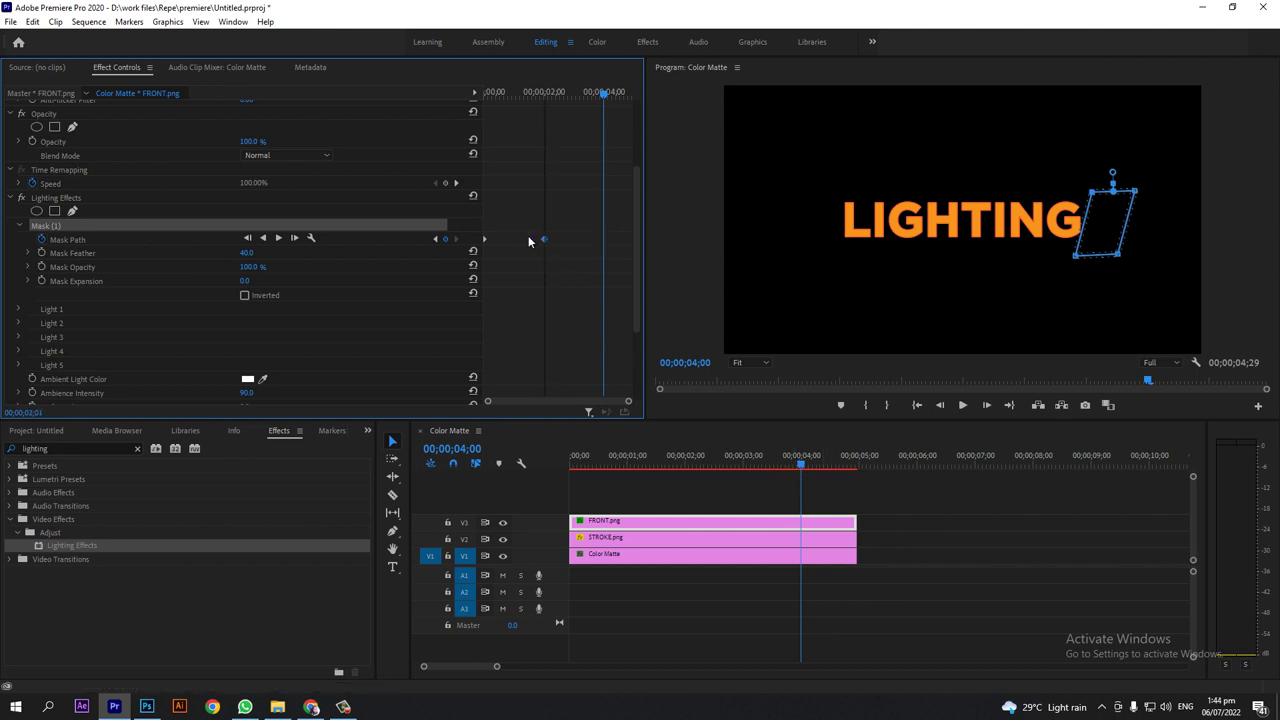
pyautogui.click(571, 464)
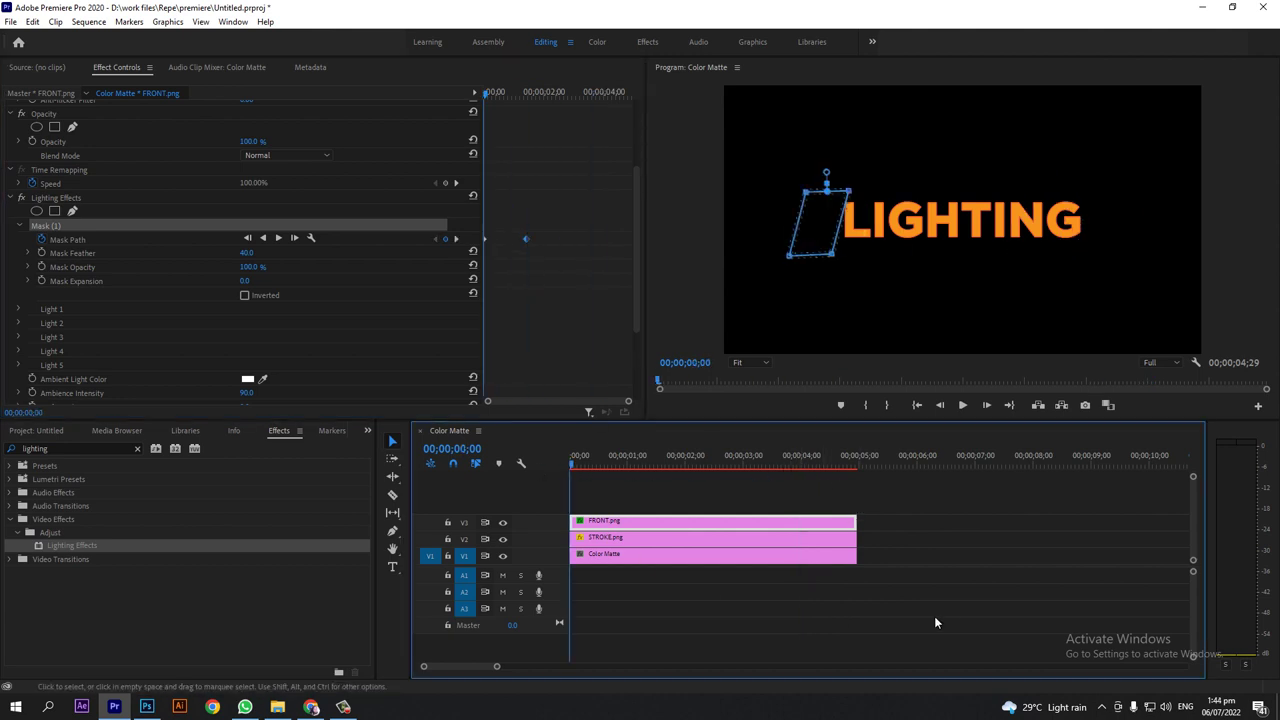
pyautogui.press('space')
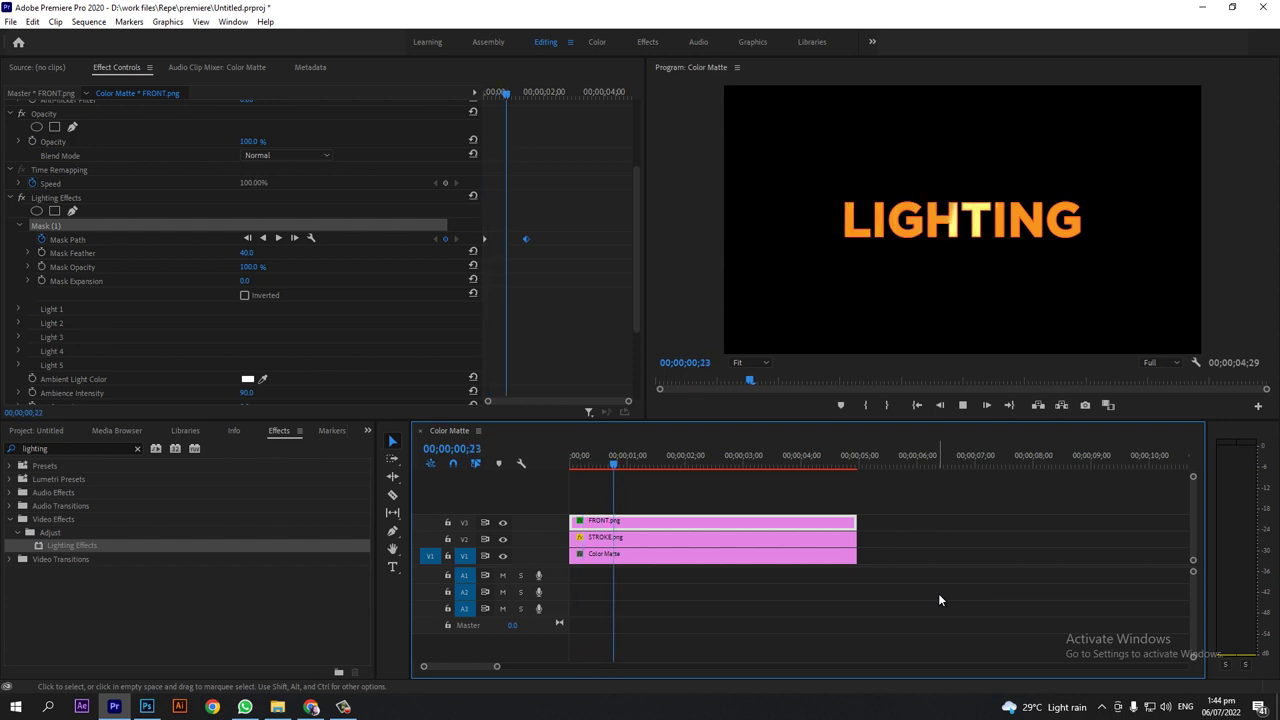
pyautogui.press('space')
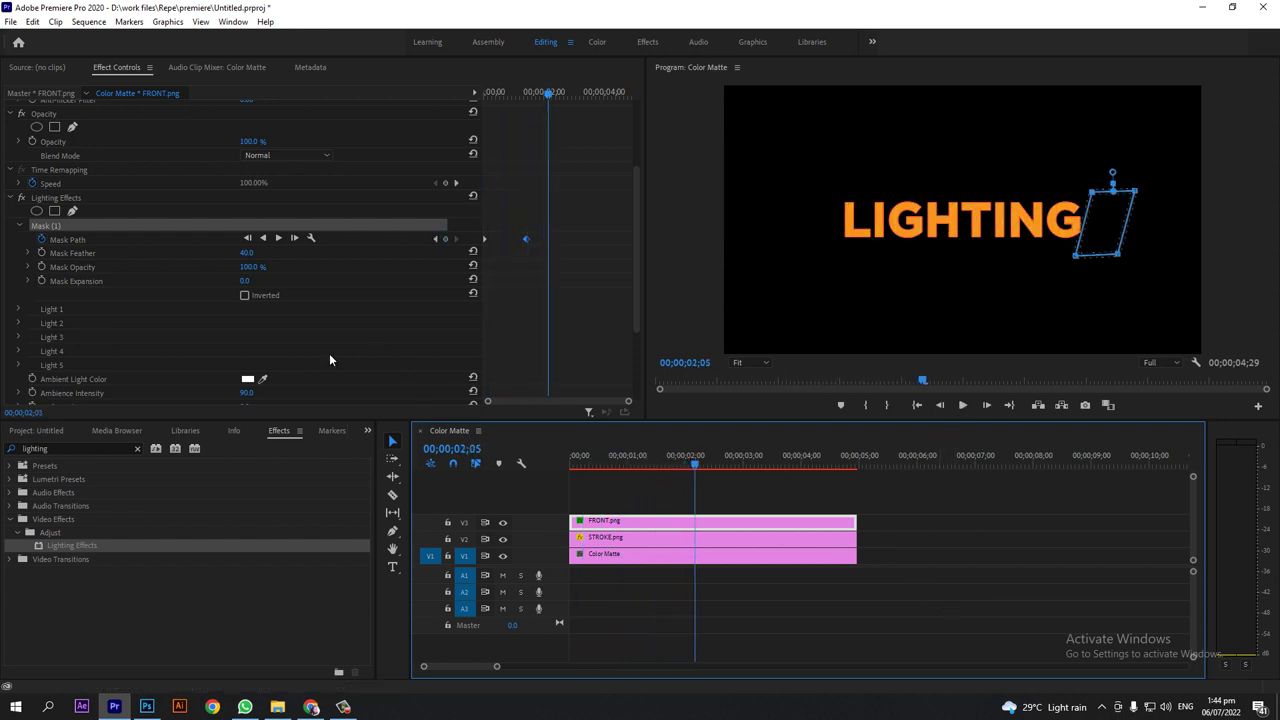
# Step: Copy the masked Lighting Effects from FRONT.png and paste it onto STROKE.png
pyautogui.scroll(2, 180, 290)
pyautogui.click(178, 237)
pyautogui.hotkey('ctrl', 'c')
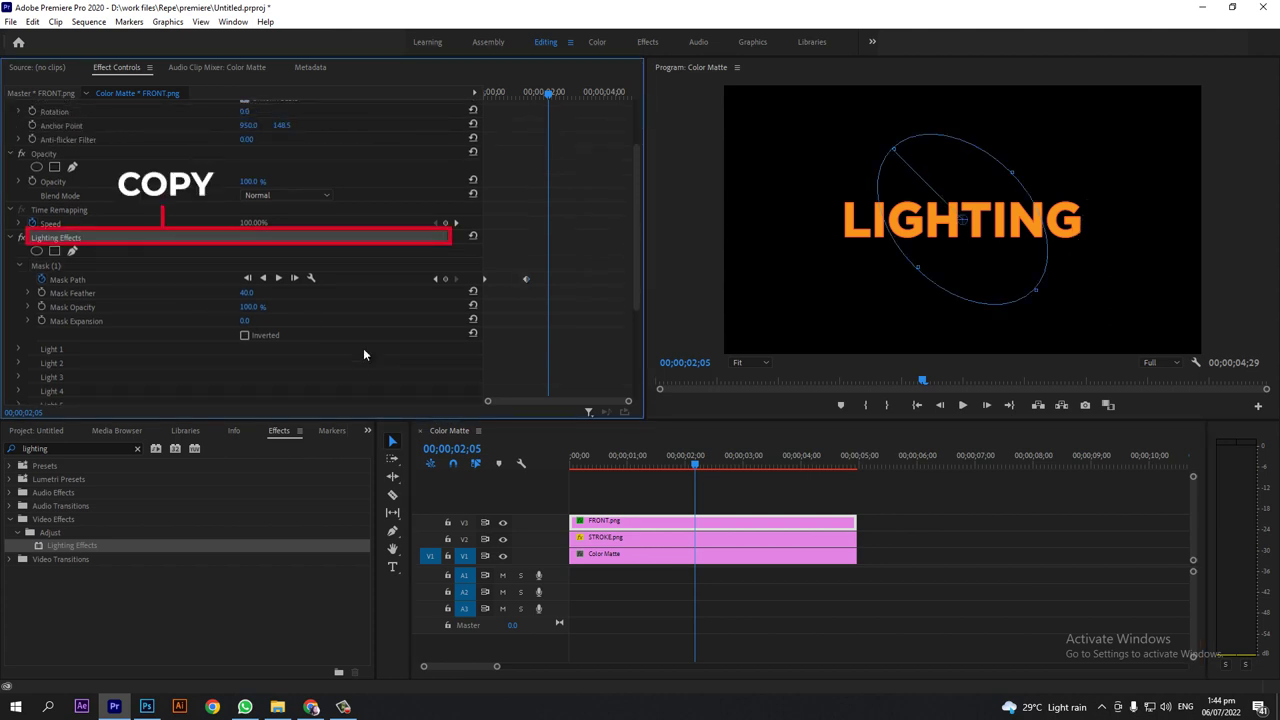
pyautogui.click(658, 539)
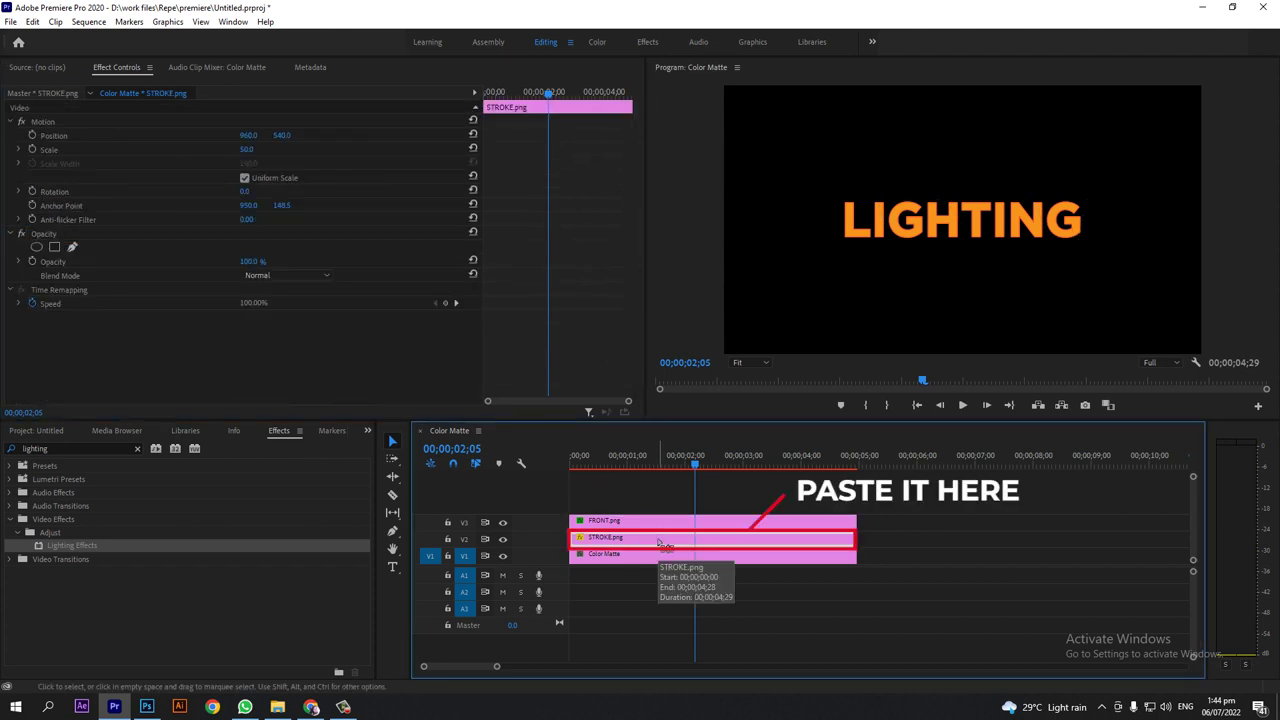
pyautogui.hotkey('ctrl', 'v')
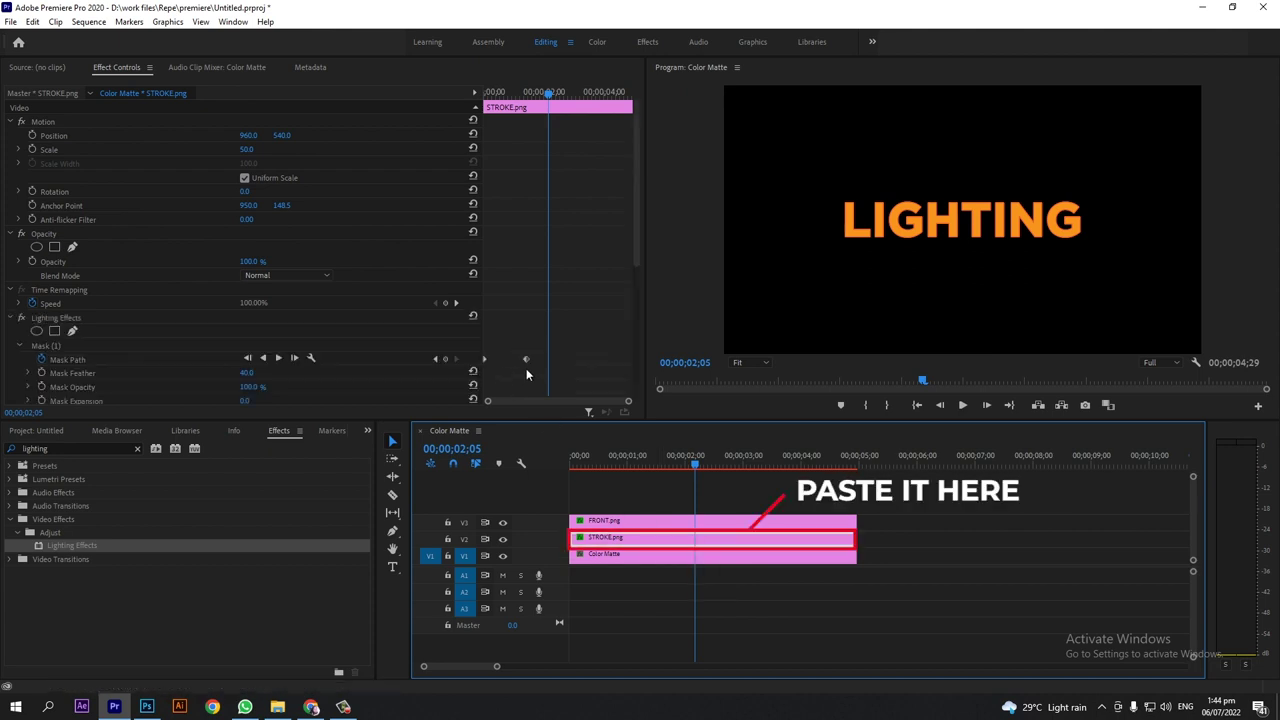
# Step: Nudge STROKE.png's Mask Path keyframe slightly and play back the finished light sweep
pyautogui.click(433, 358)
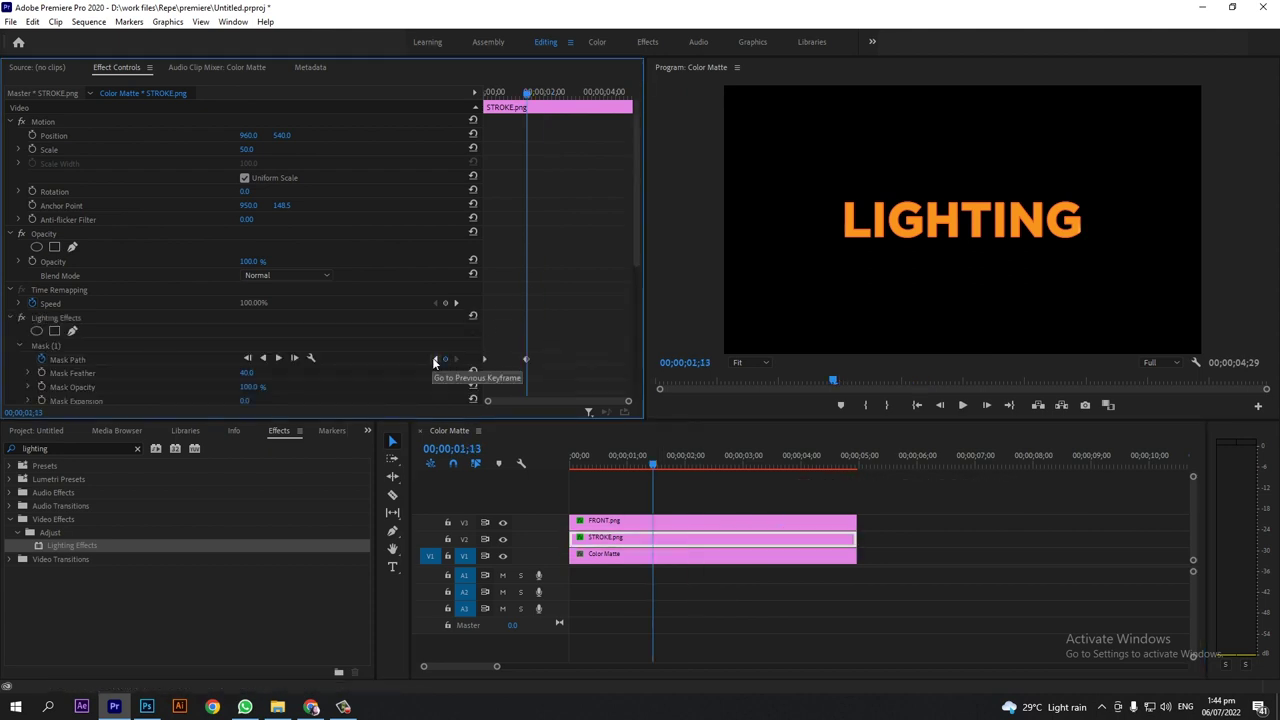
pyautogui.moveTo(524, 359)
pyautogui.mouseDown()
pyautogui.moveTo(504, 358)
pyautogui.moveTo(547, 358)
pyautogui.mouseUp()
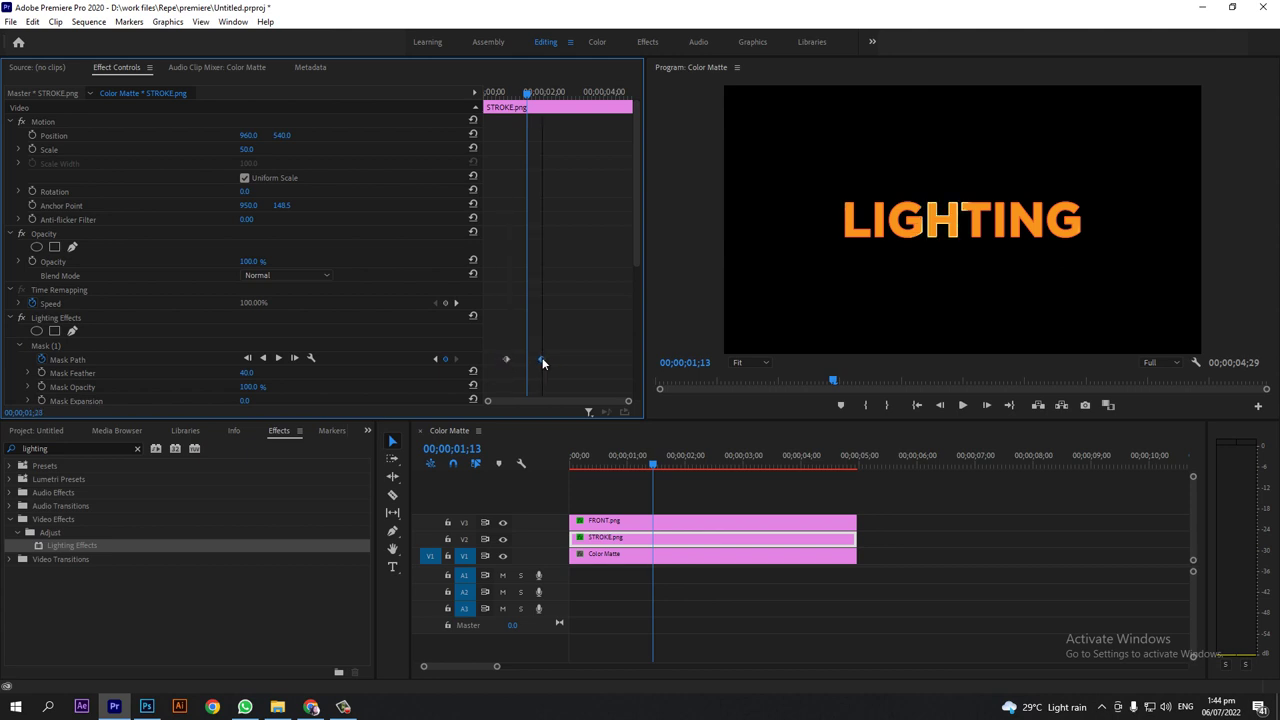
pyautogui.click(751, 487)
pyautogui.press('Home')
pyautogui.press('space')
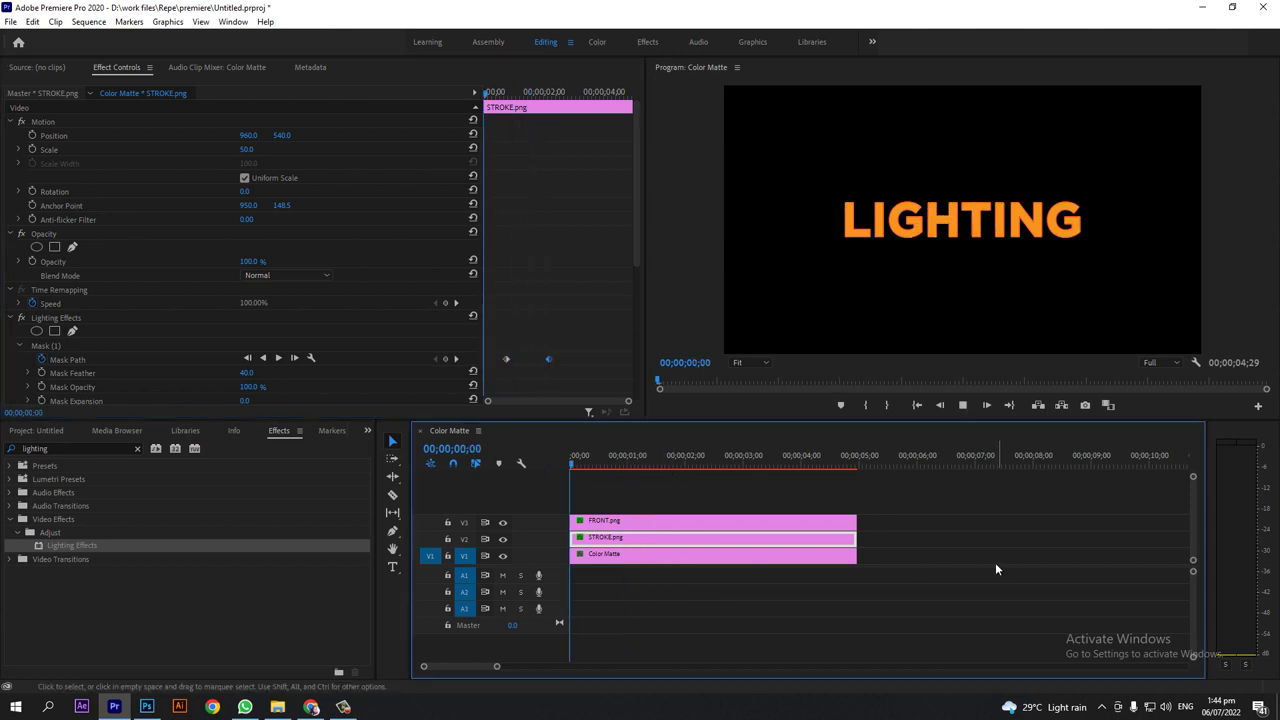